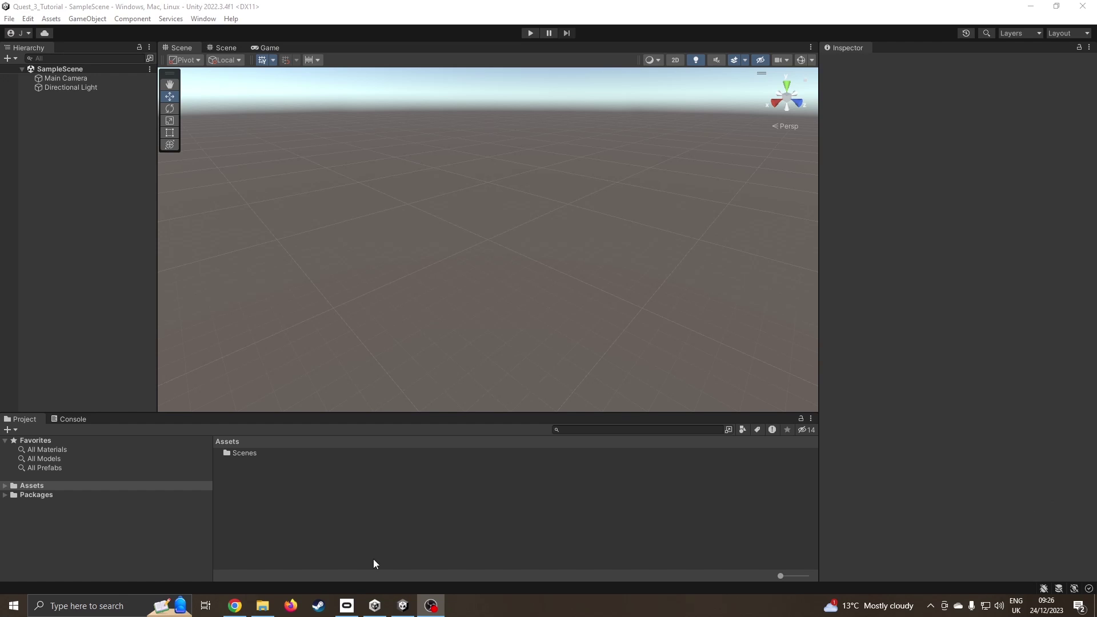
Confirm the Quest 3 is connected and that Oculus is the active OpenXR runtime in General settings.
{"action": "left_click", "coordinate": [346, 606]}
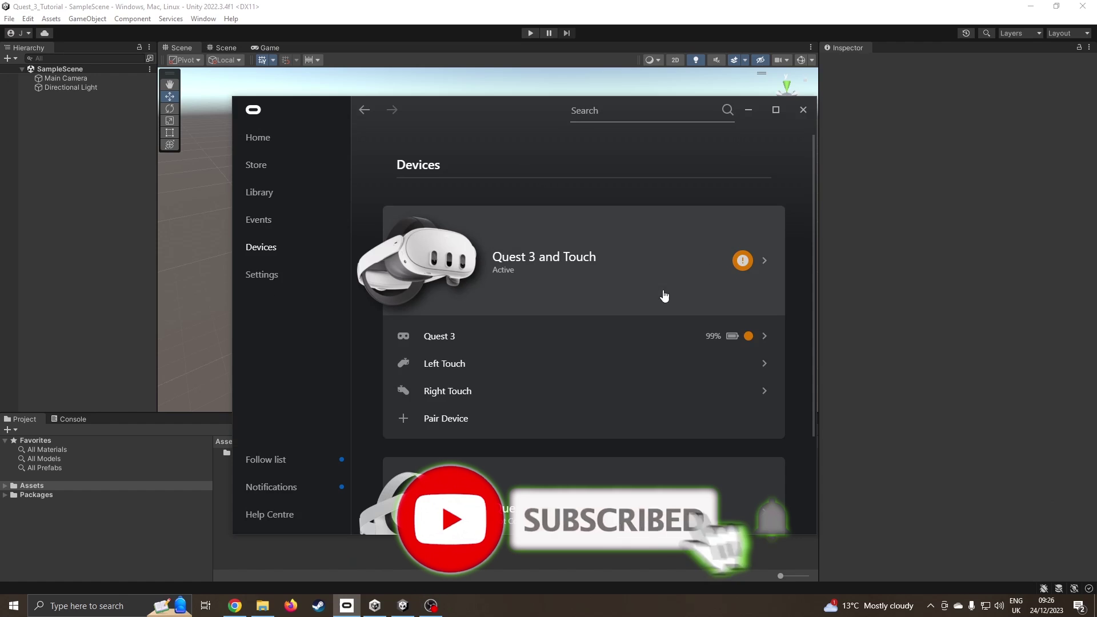
{"action": "left_click", "coordinate": [733, 256]}
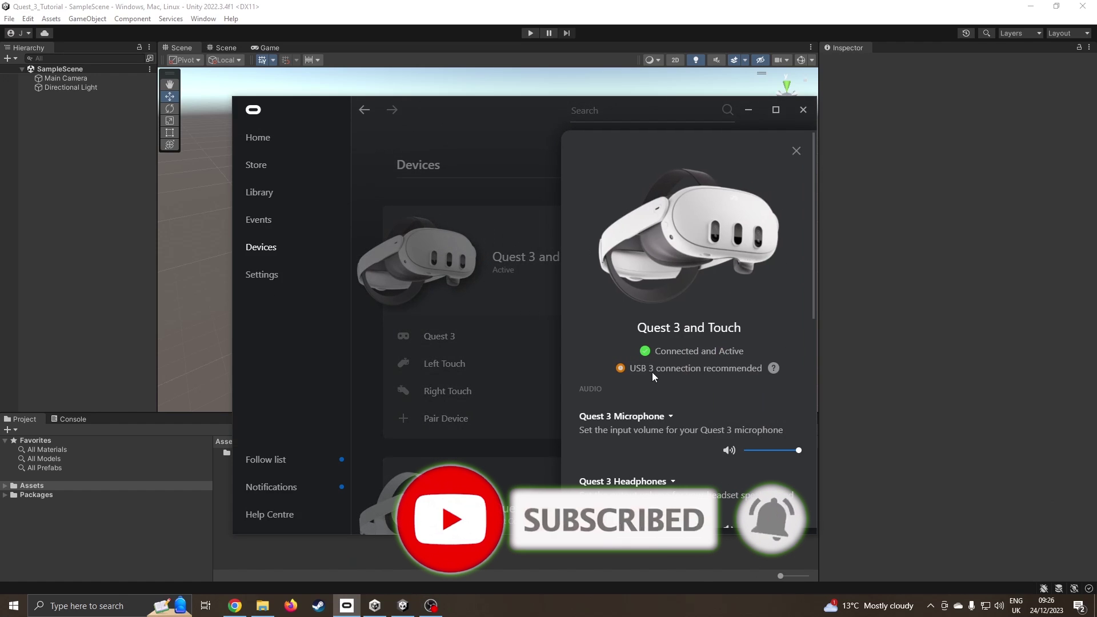
{"action": "left_click", "coordinate": [796, 151]}
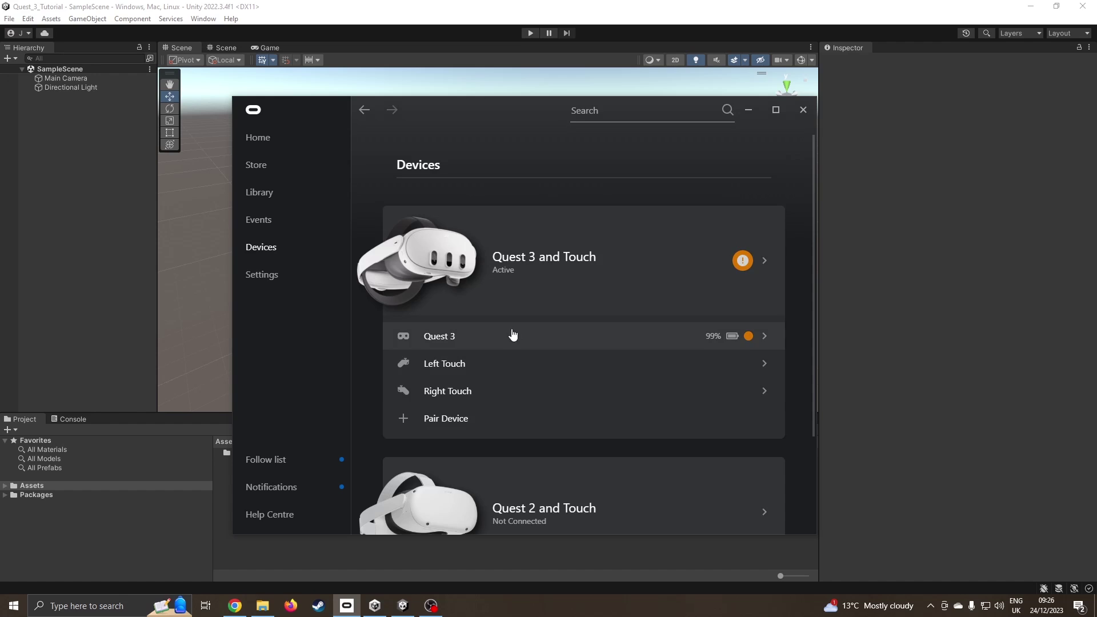
{"action": "left_click", "coordinate": [286, 279]}
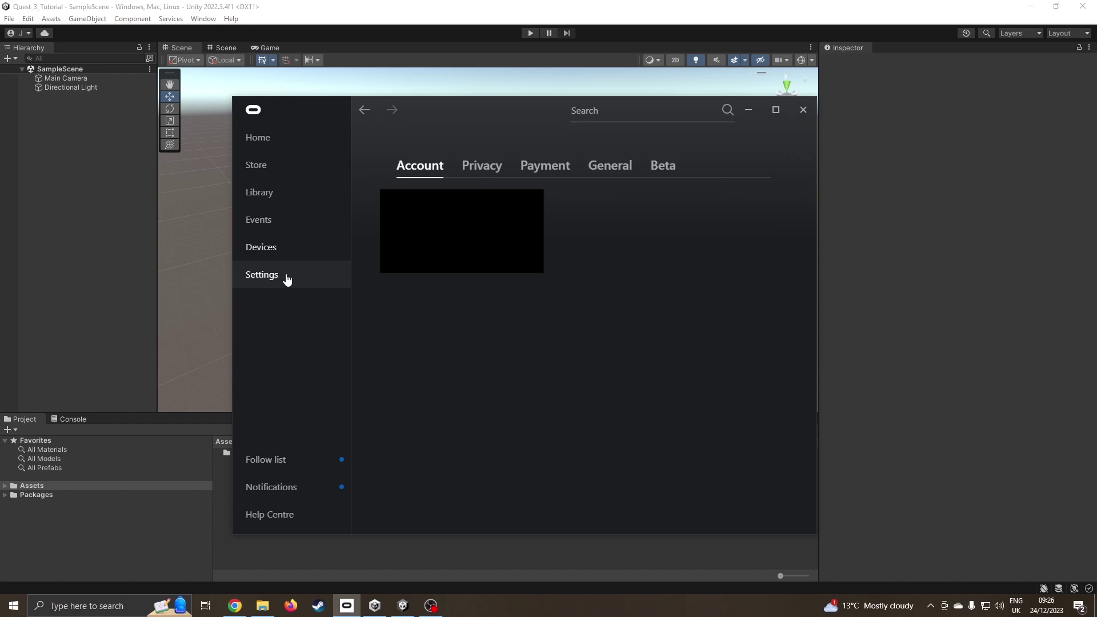
{"action": "left_click", "coordinate": [616, 171]}
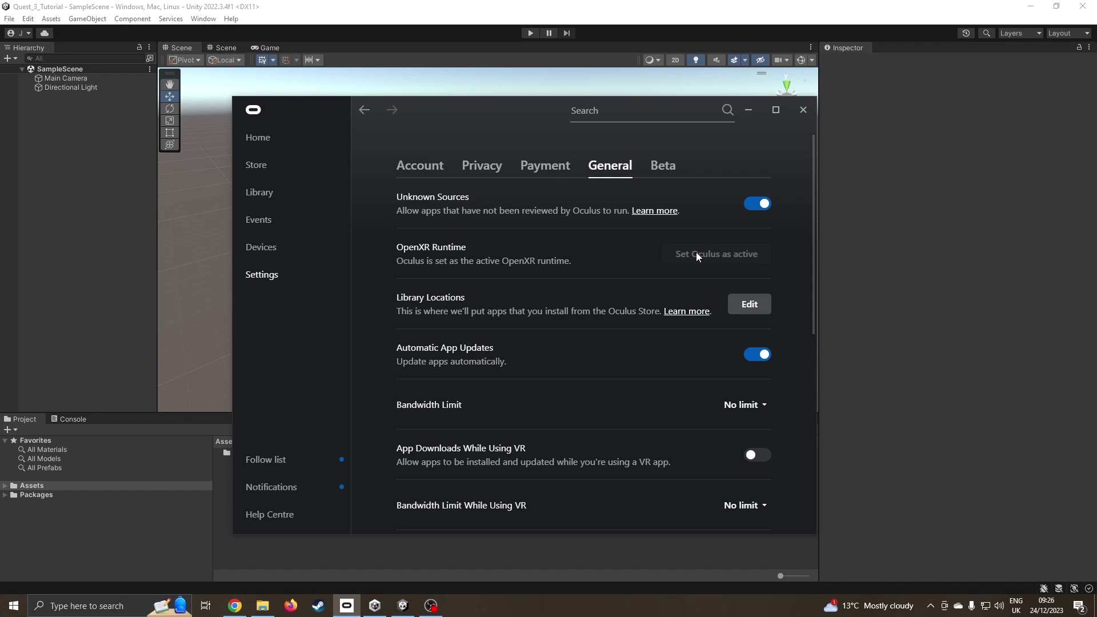
Check editor 2022.3.4f1's Android build module in Unity Hub, then start a new 3D Core project.
{"action": "left_click", "coordinate": [748, 110]}
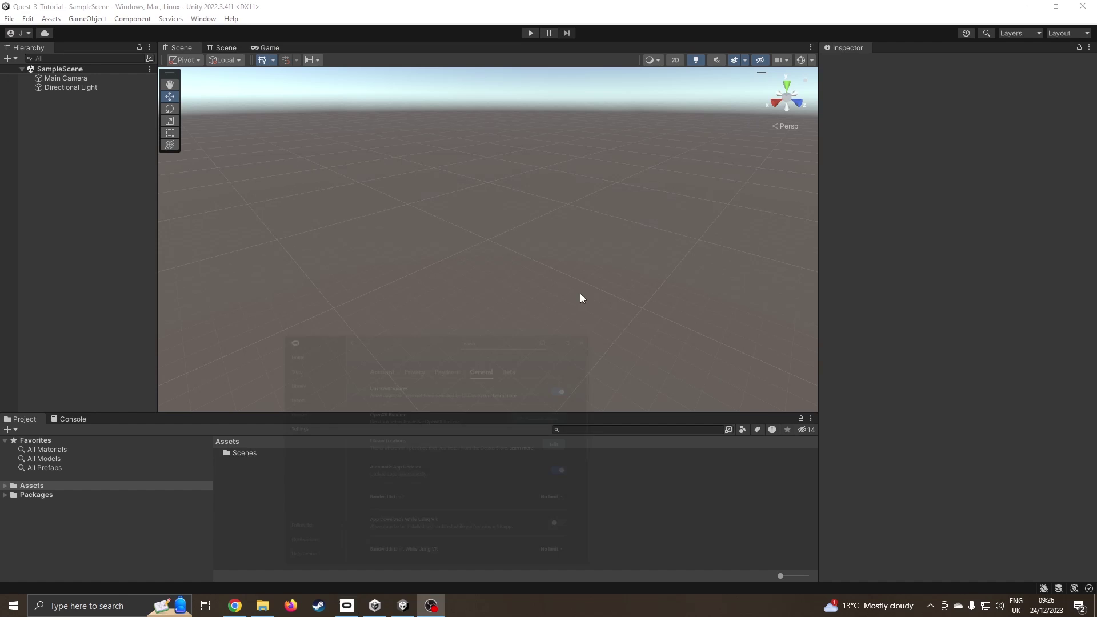
{"action": "left_click", "coordinate": [375, 606]}
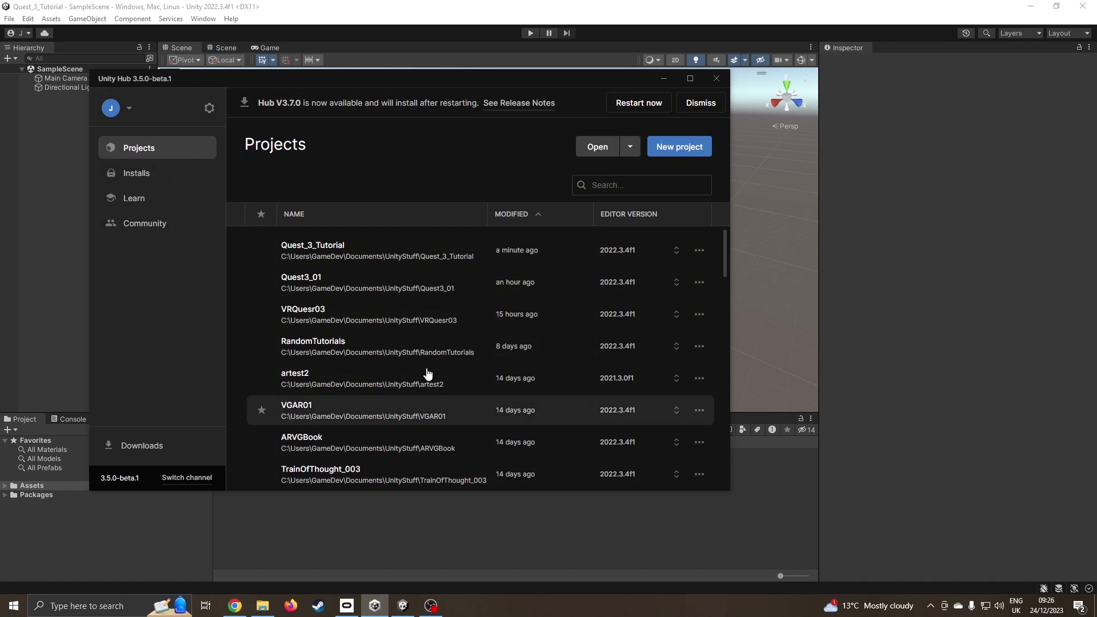
{"action": "left_click", "coordinate": [143, 180]}
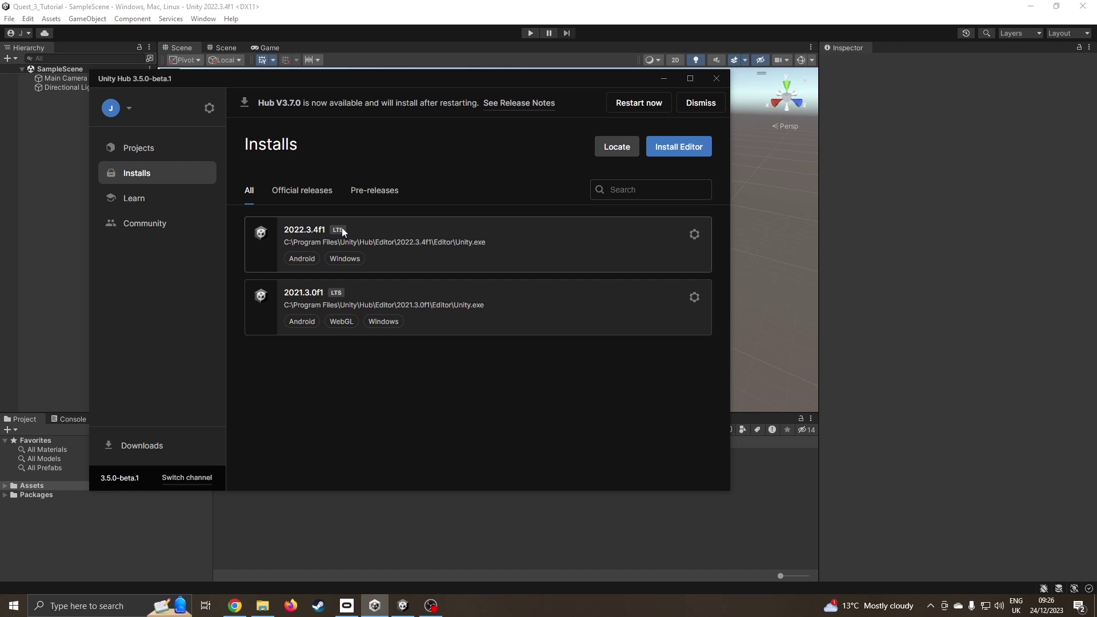
{"action": "left_click", "coordinate": [694, 234]}
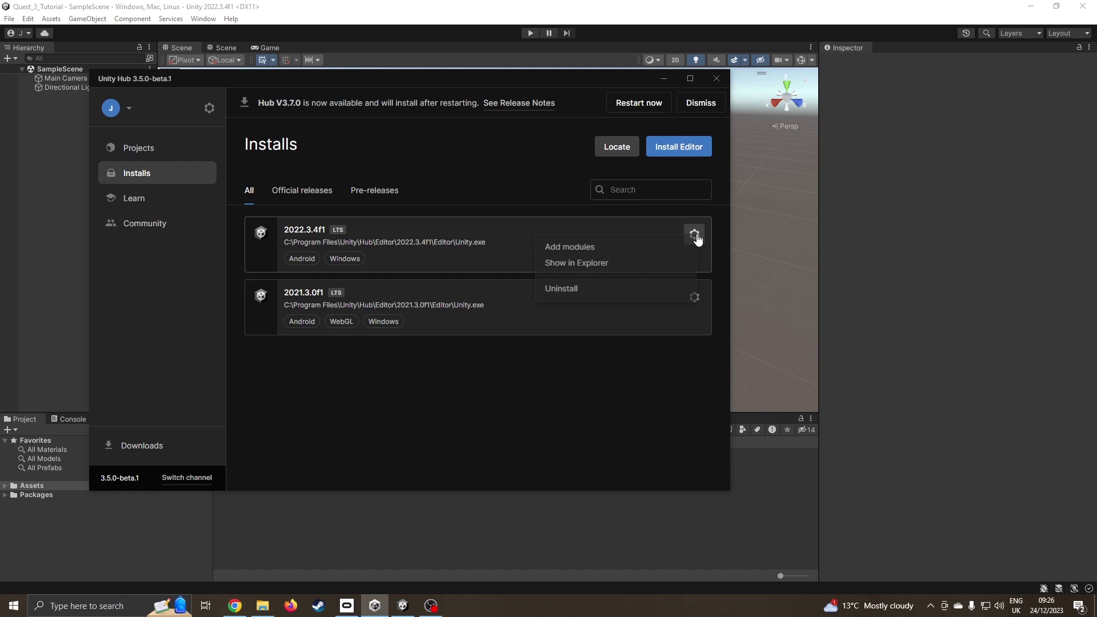
{"action": "left_click", "coordinate": [567, 249]}
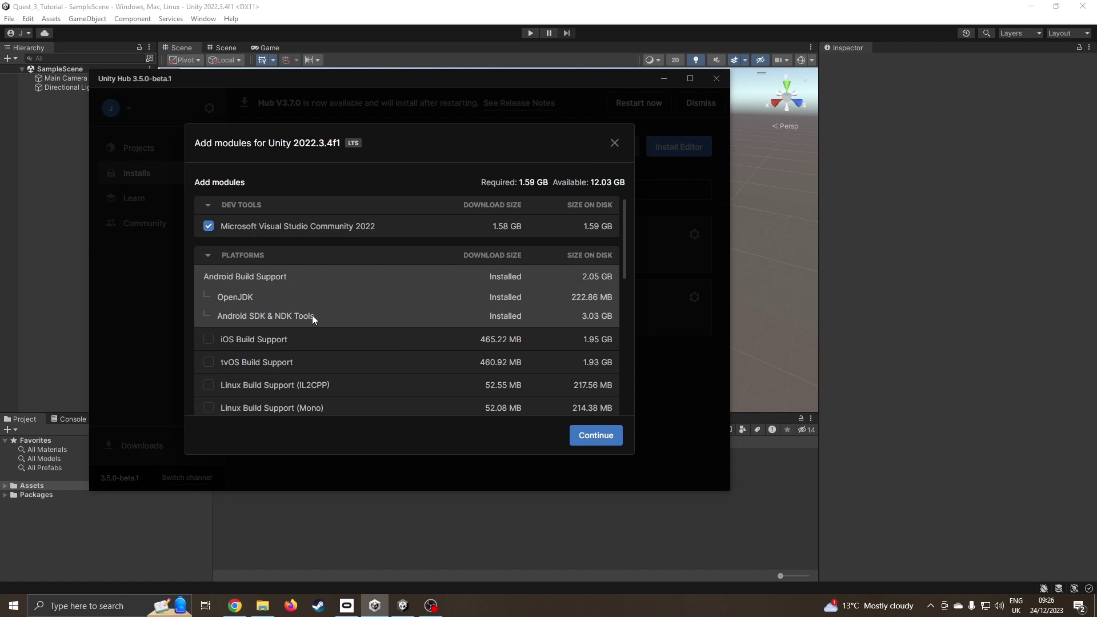
{"action": "left_click", "coordinate": [615, 143]}
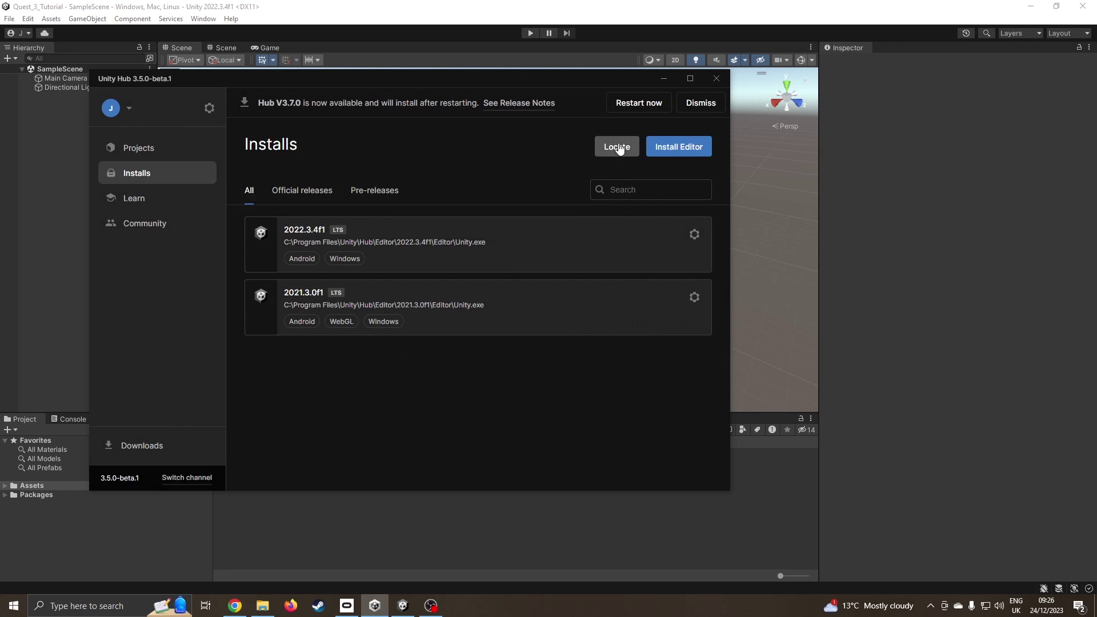
{"action": "left_click", "coordinate": [135, 151]}
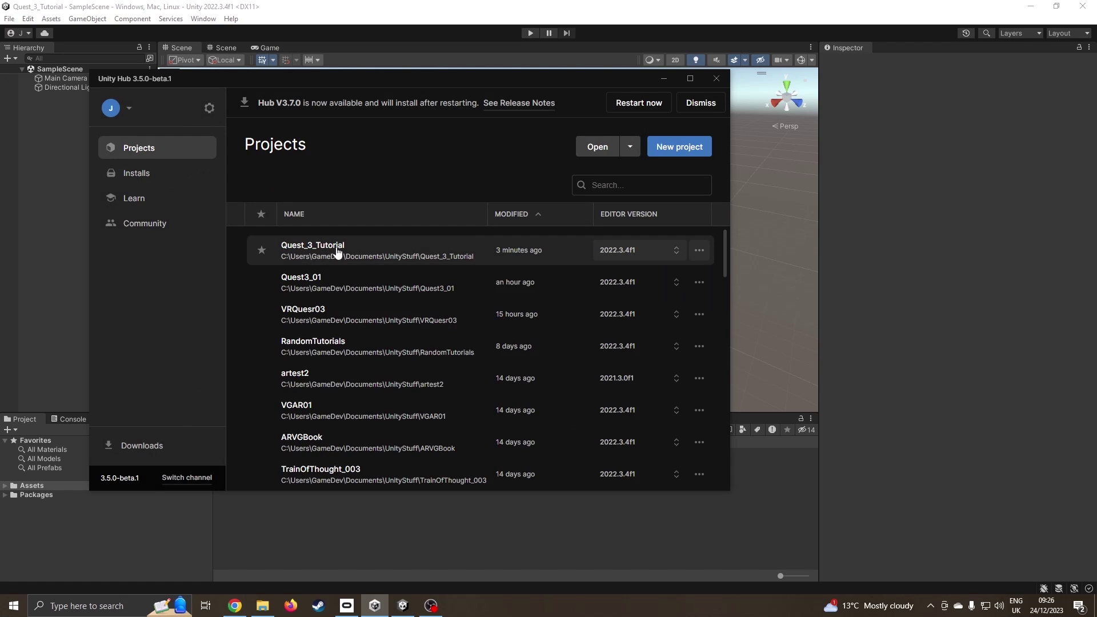
{"action": "left_click", "coordinate": [677, 147]}
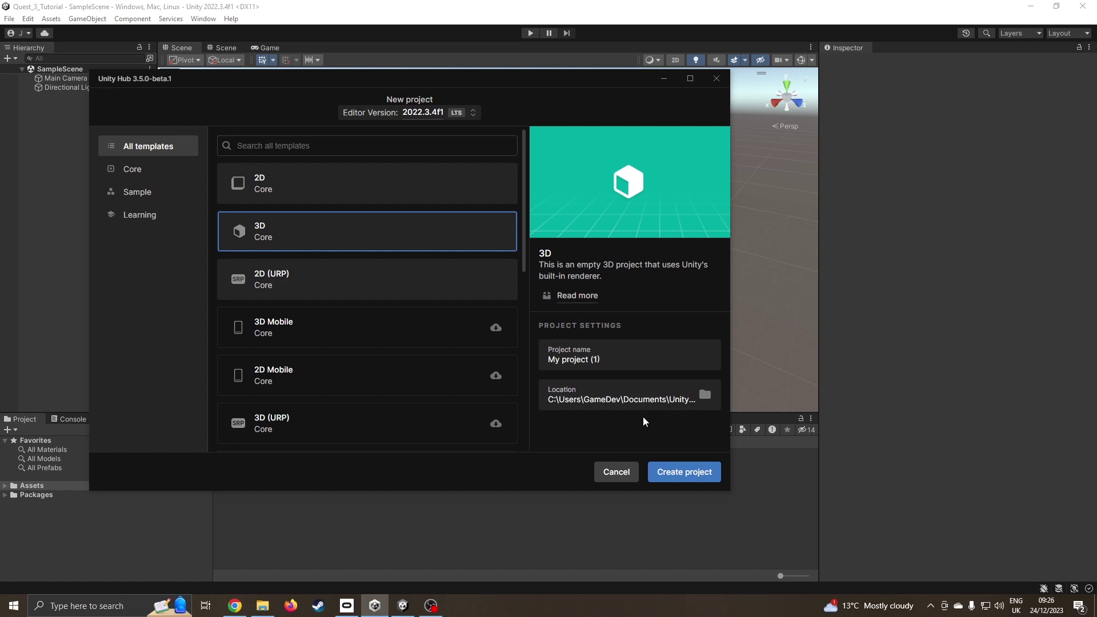
Show My Assets in Package Manager and select Oculus Integration (Deprecated) 55.0.
{"action": "left_click", "coordinate": [662, 82]}
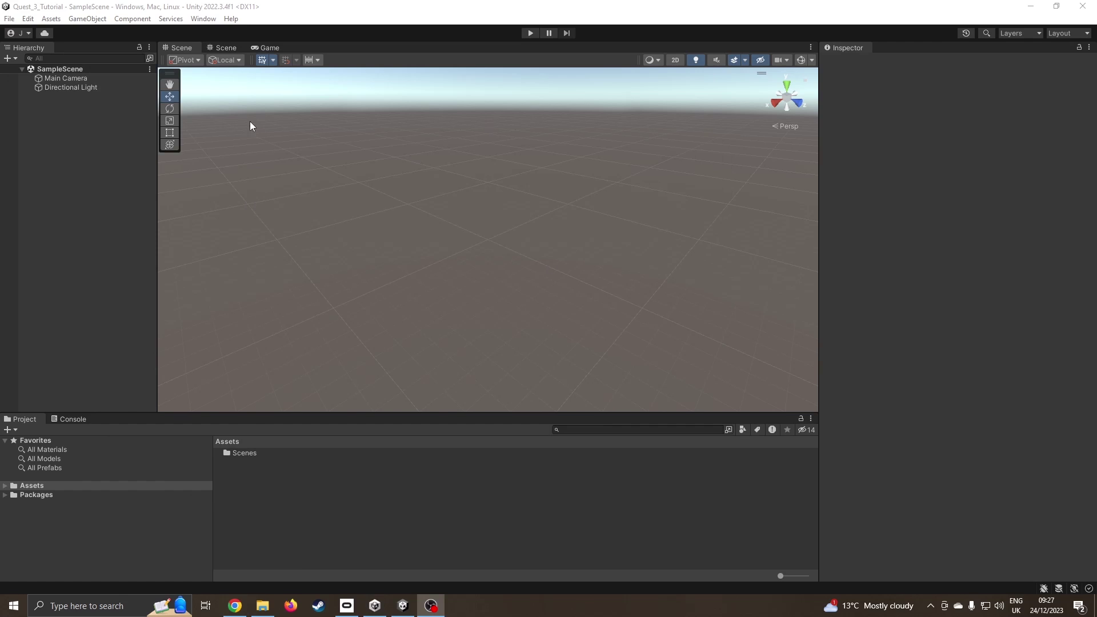
{"action": "left_click", "coordinate": [203, 19]}
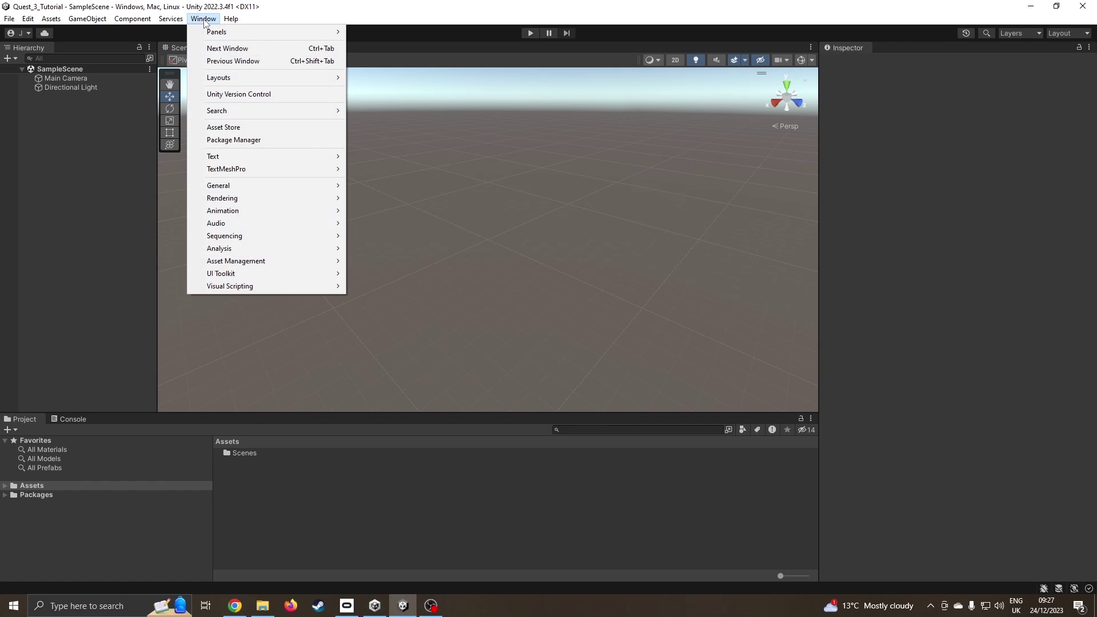
{"action": "left_click", "coordinate": [265, 141]}
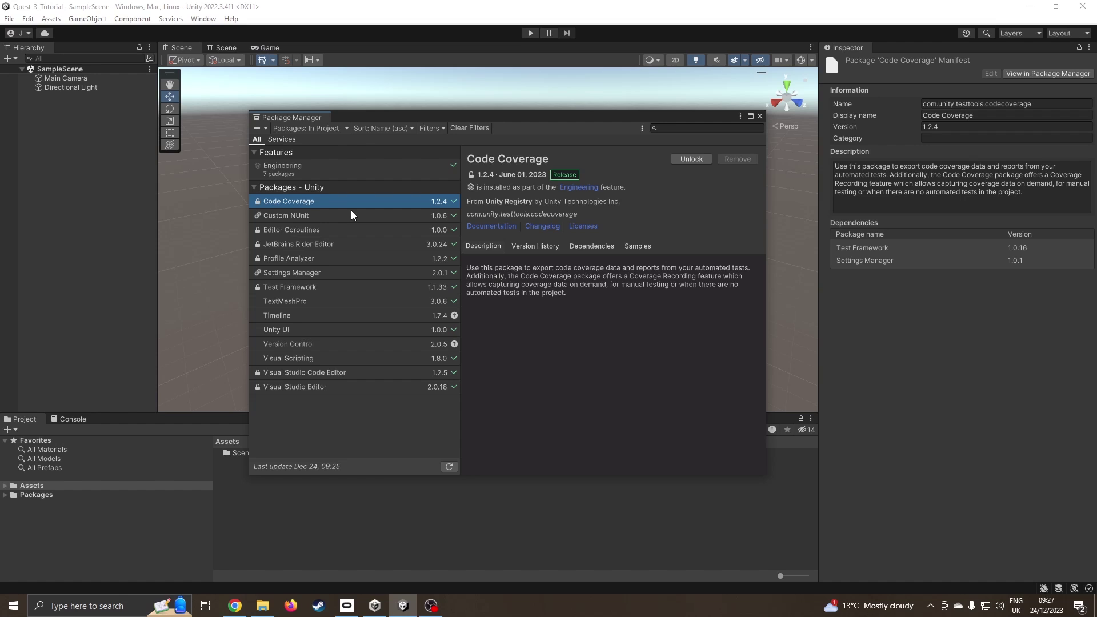
{"action": "left_click", "coordinate": [313, 128]}
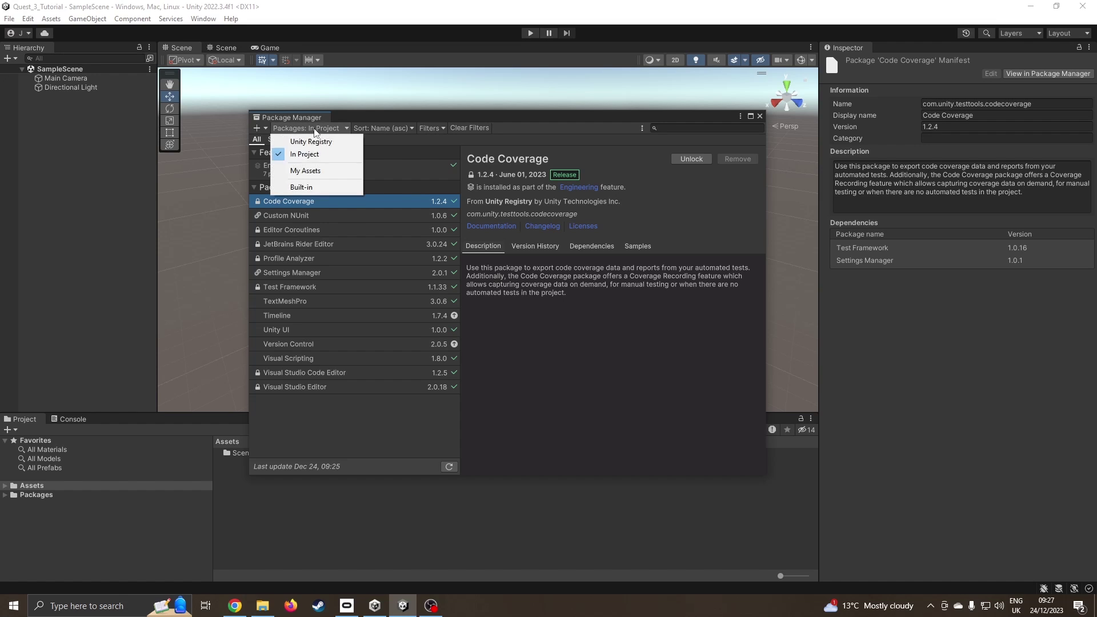
{"action": "left_click", "coordinate": [325, 171]}
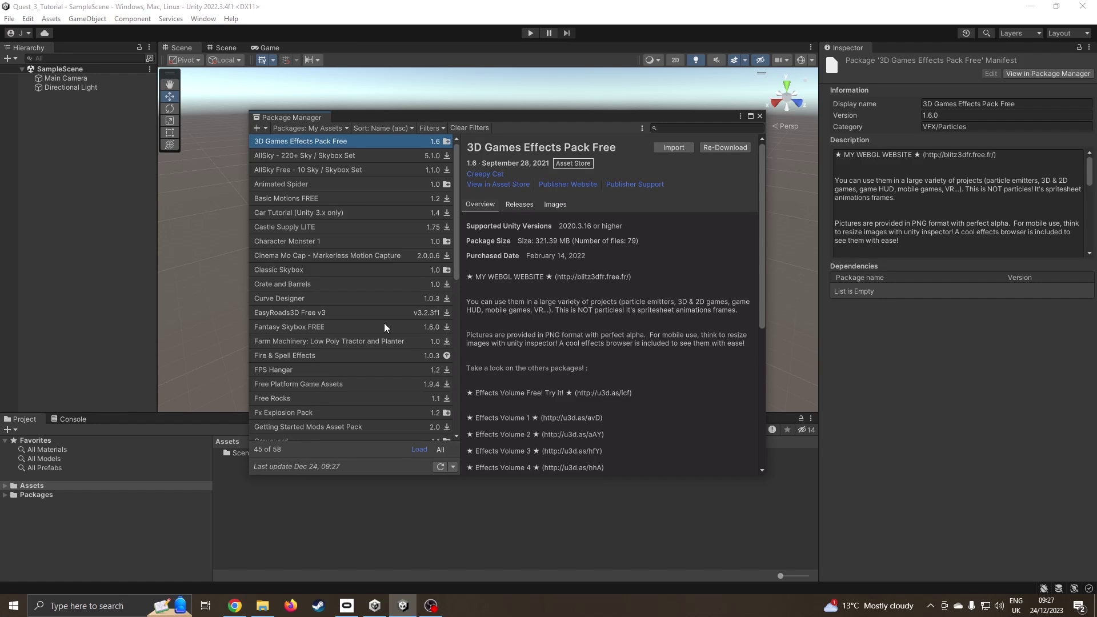
{"action": "left_click_drag", "start_coordinate": [455, 226], "coordinate": [451, 374]}
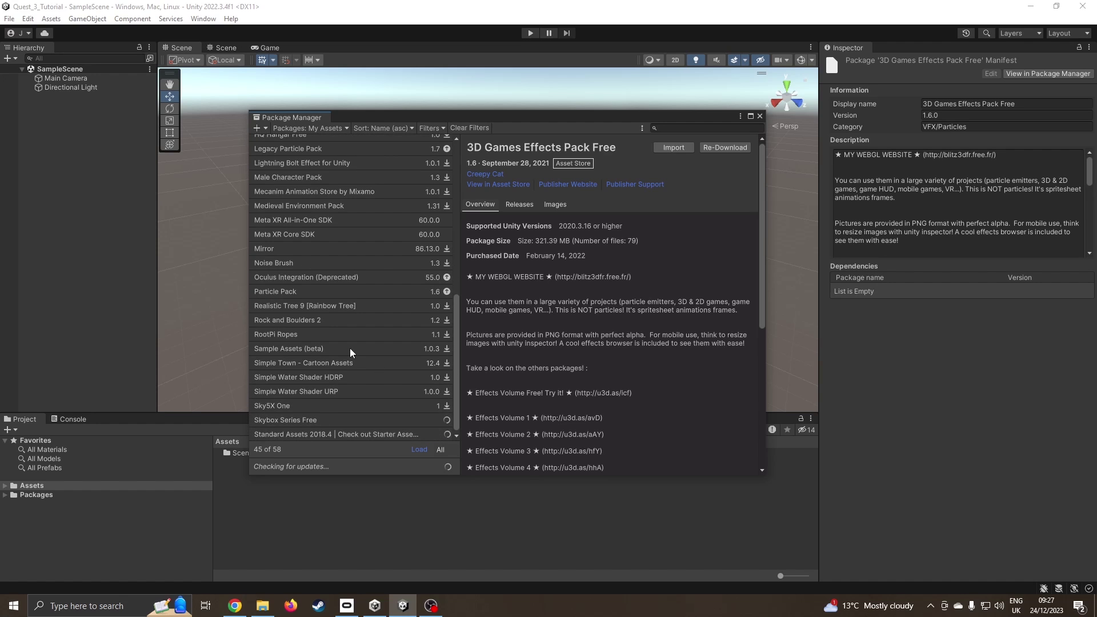
{"action": "left_click", "coordinate": [330, 279]}
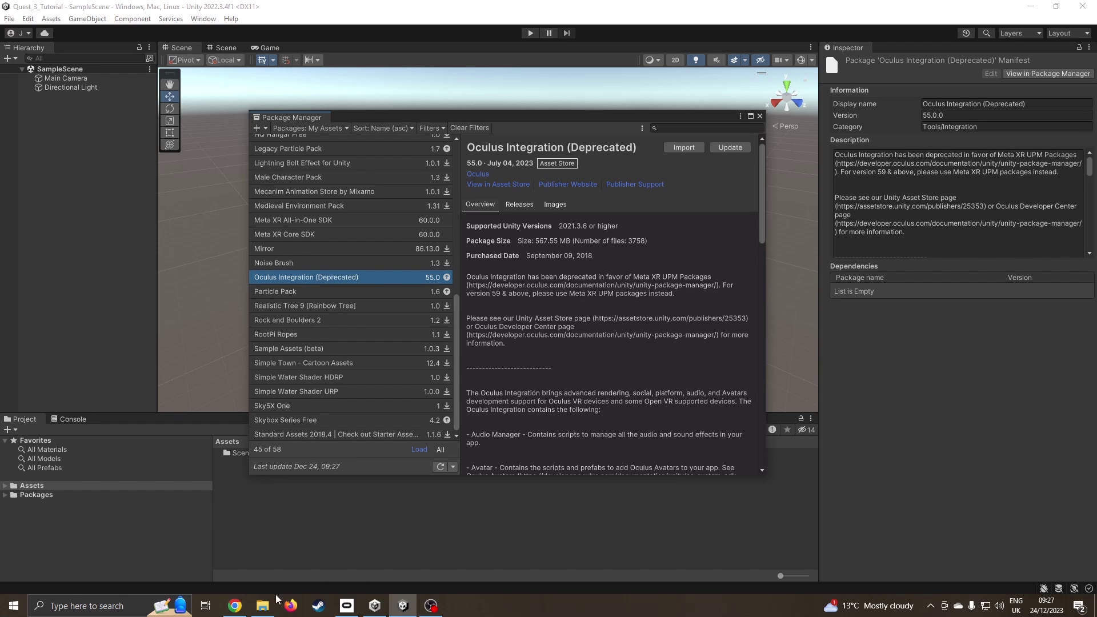
Open the free Meta XR All-in-One SDK 60.0.0 page from the Chrome Asset Store results.
{"action": "left_click", "coordinate": [234, 606]}
{"action": "scroll", "coordinate": [427, 368], "scroll_direction": "down", "scroll_amount": 3}
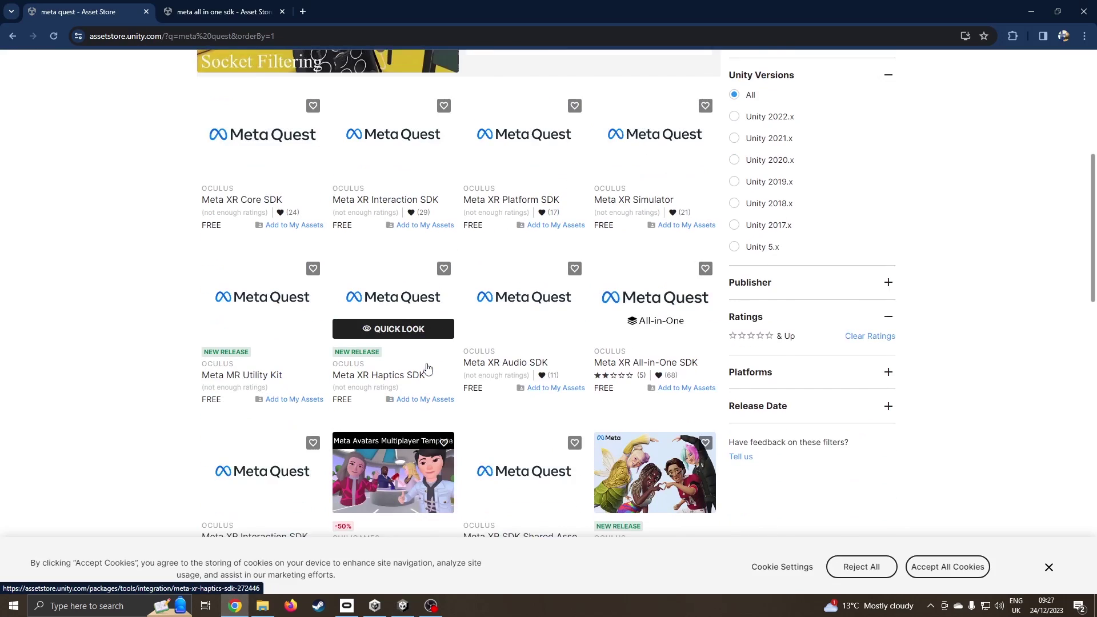
{"action": "scroll", "coordinate": [427, 369], "scroll_direction": "down", "scroll_amount": 9}
{"action": "scroll", "coordinate": [427, 368], "scroll_direction": "up", "scroll_amount": 2}
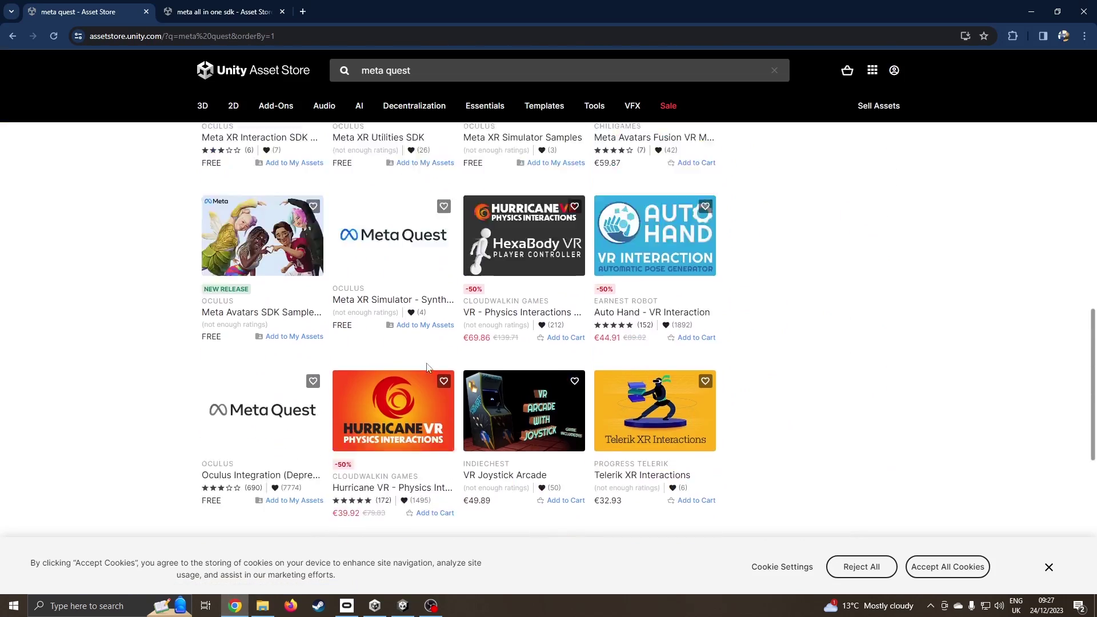
{"action": "scroll", "coordinate": [427, 368], "scroll_direction": "up", "scroll_amount": 15}
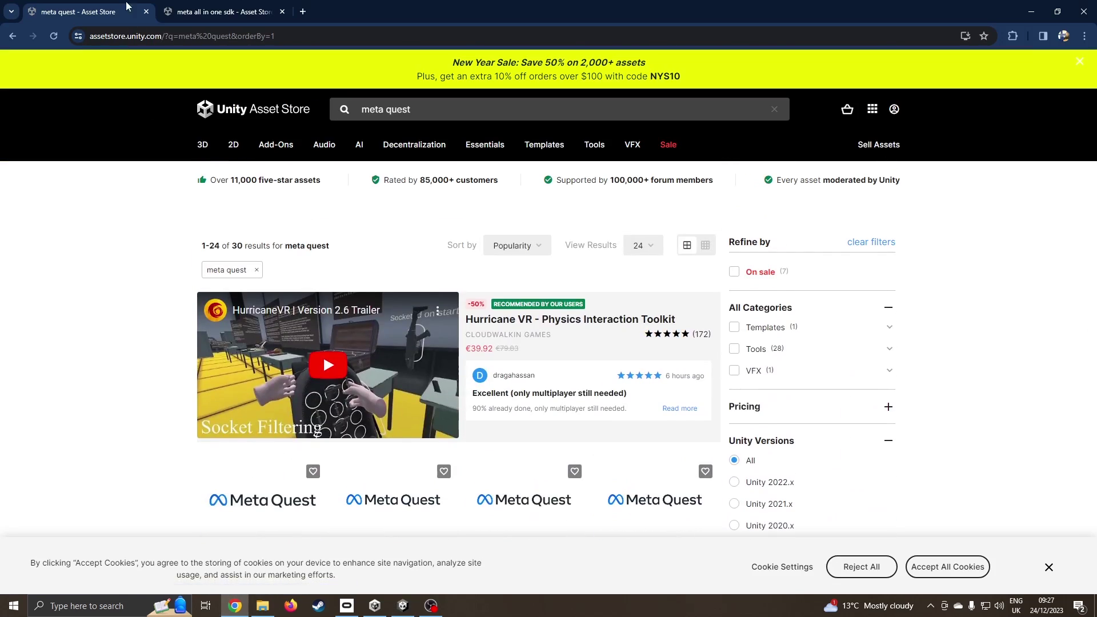
{"action": "left_click", "coordinate": [197, 15]}
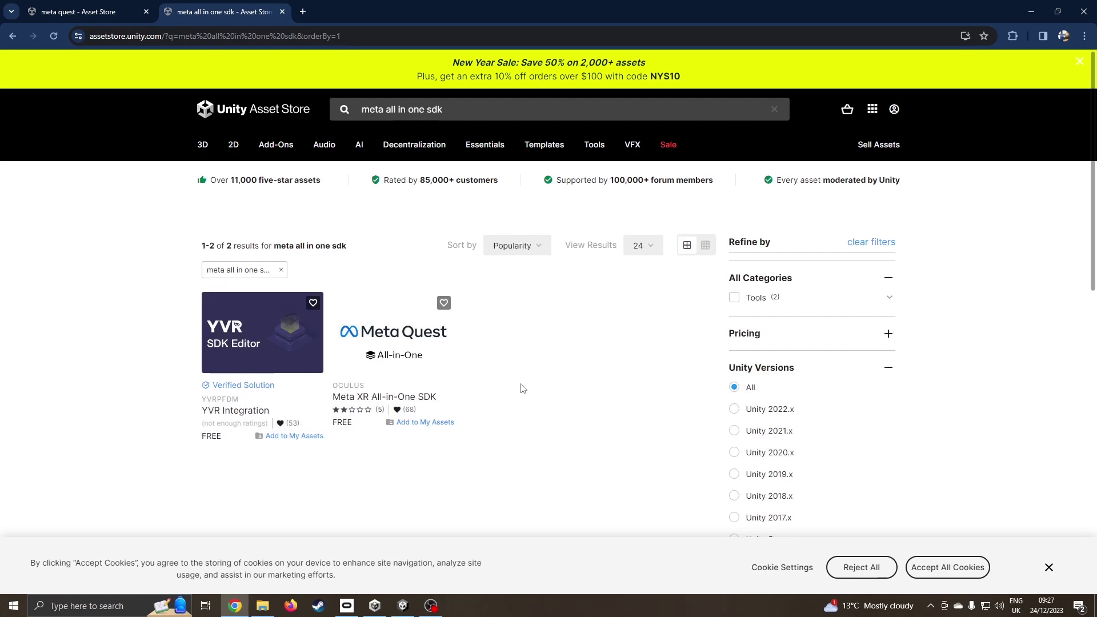
{"action": "left_click", "coordinate": [394, 350]}
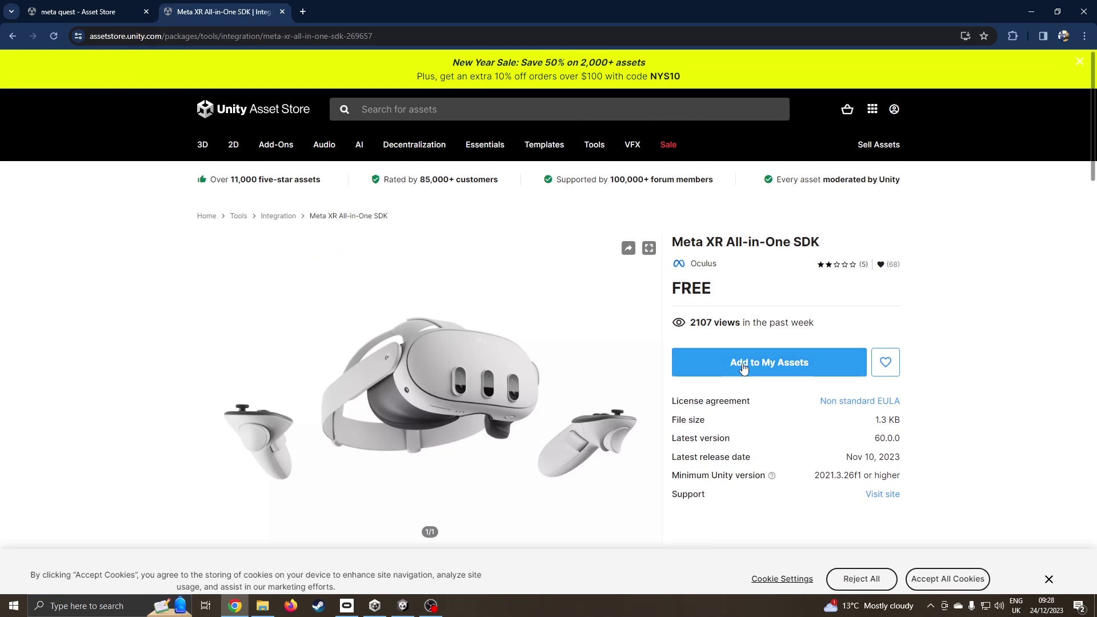
Install Meta XR All-in-One SDK 60.0.0, choosing Don't send for telemetry and dismissing the restart prompt.
{"action": "left_click", "coordinate": [1031, 13]}
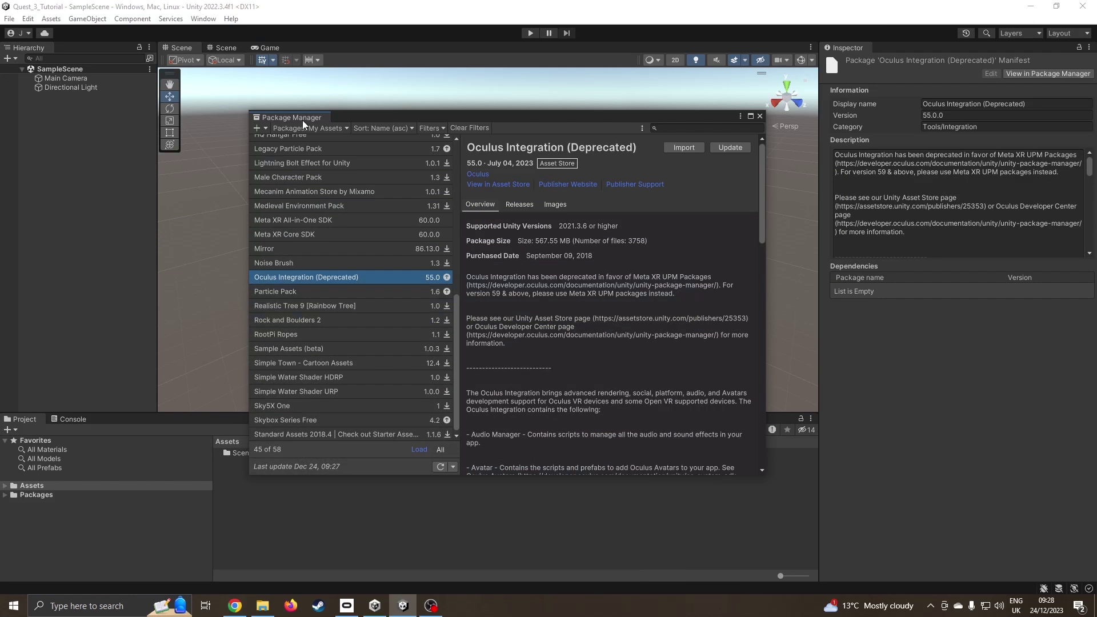
{"action": "left_click", "coordinate": [294, 222]}
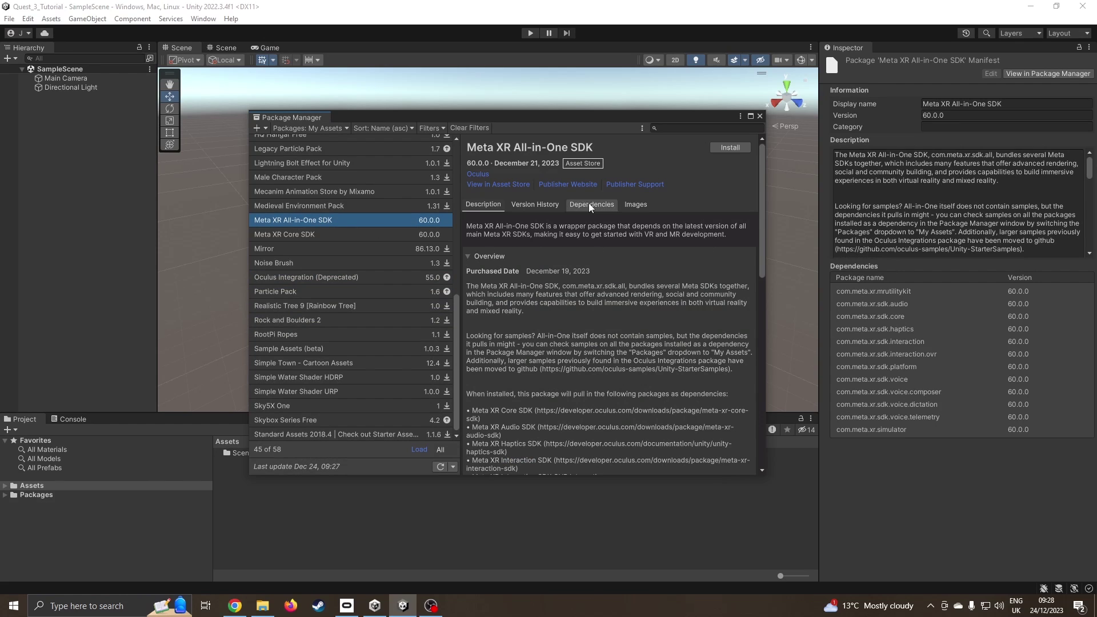
{"action": "left_click", "coordinate": [730, 148]}
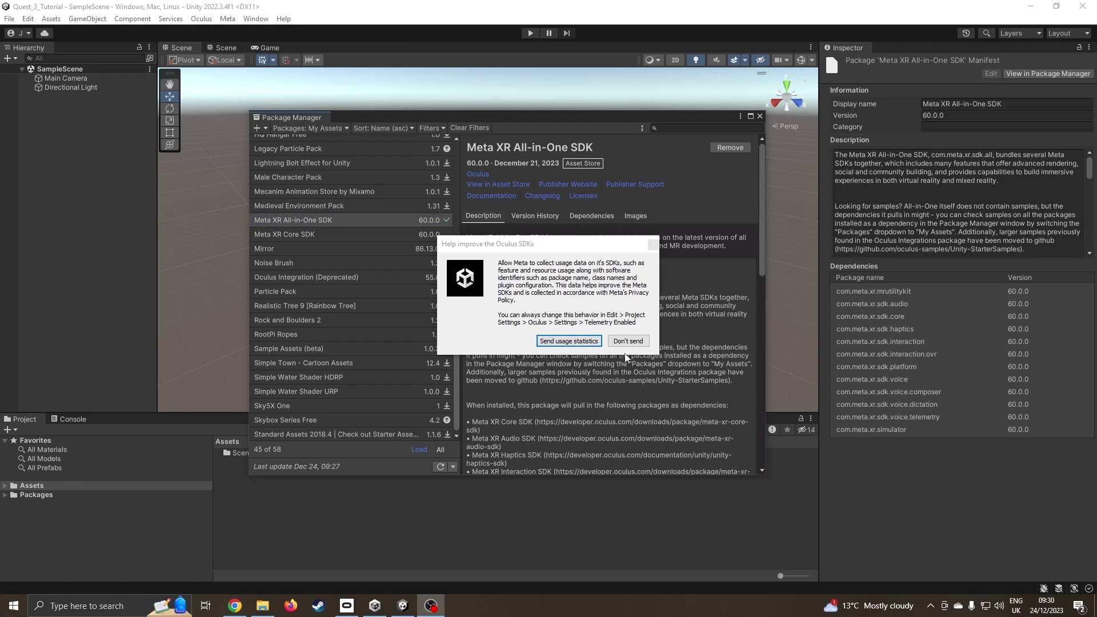
{"action": "left_click", "coordinate": [635, 342]}
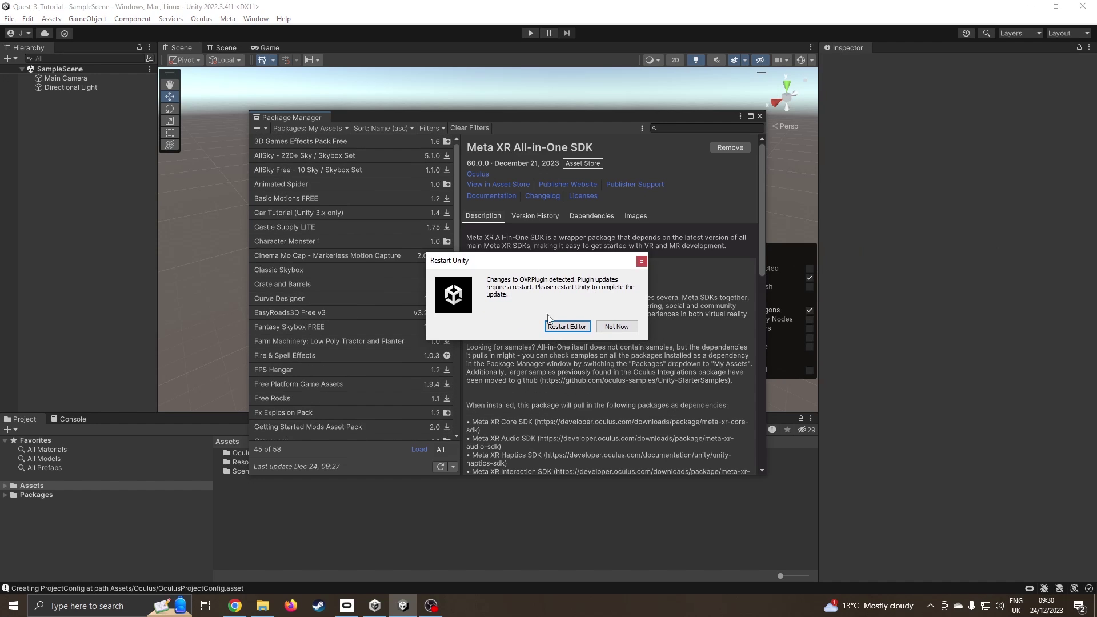
{"action": "left_click", "coordinate": [568, 328]}
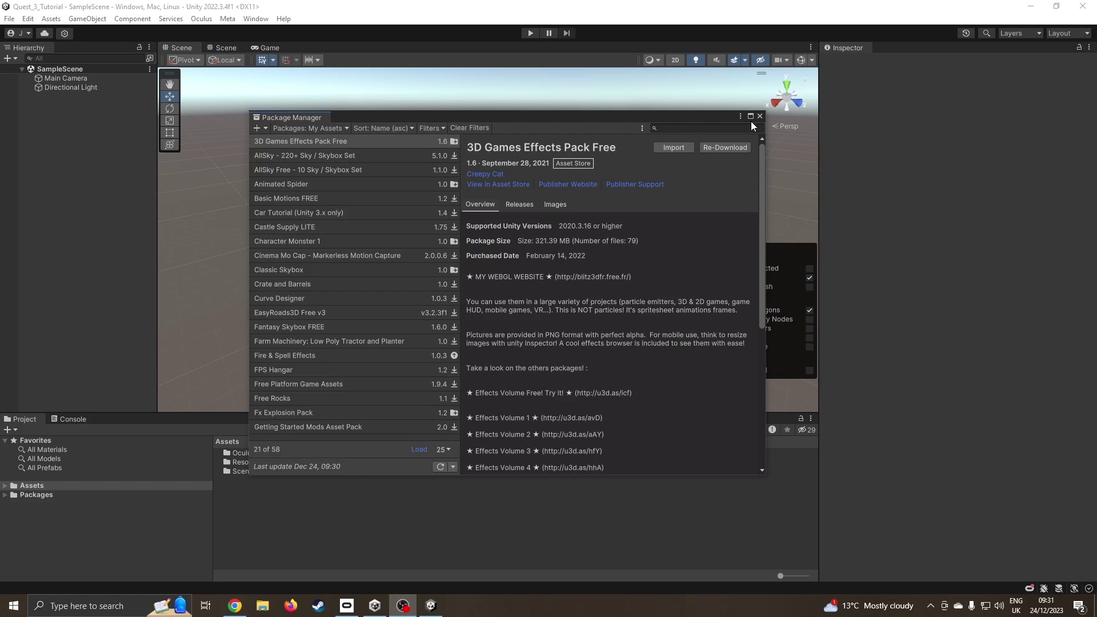
Close Package Manager and show the Oculus project setup checklist in Player Settings.
{"action": "left_click", "coordinate": [760, 116]}
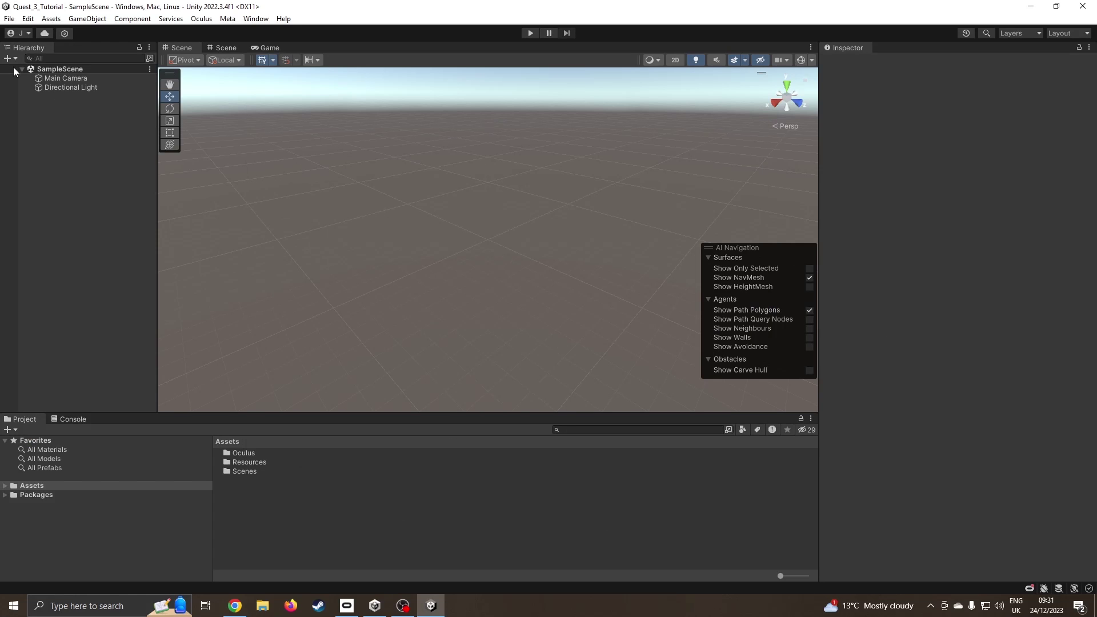
{"action": "left_click", "coordinate": [9, 19]}
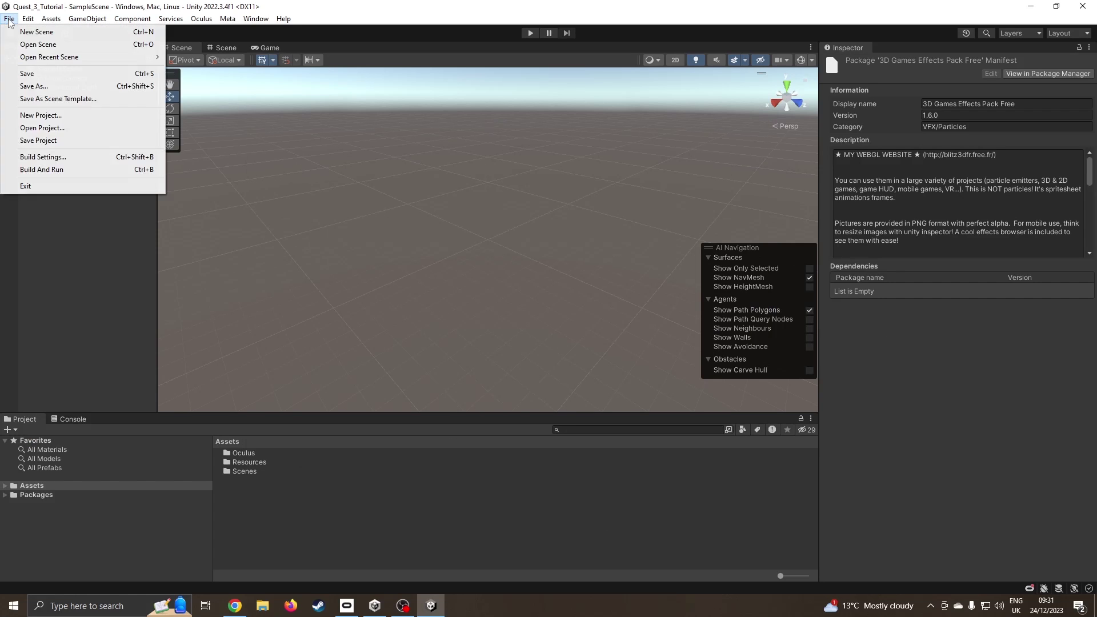
{"action": "left_click", "coordinate": [66, 157]}
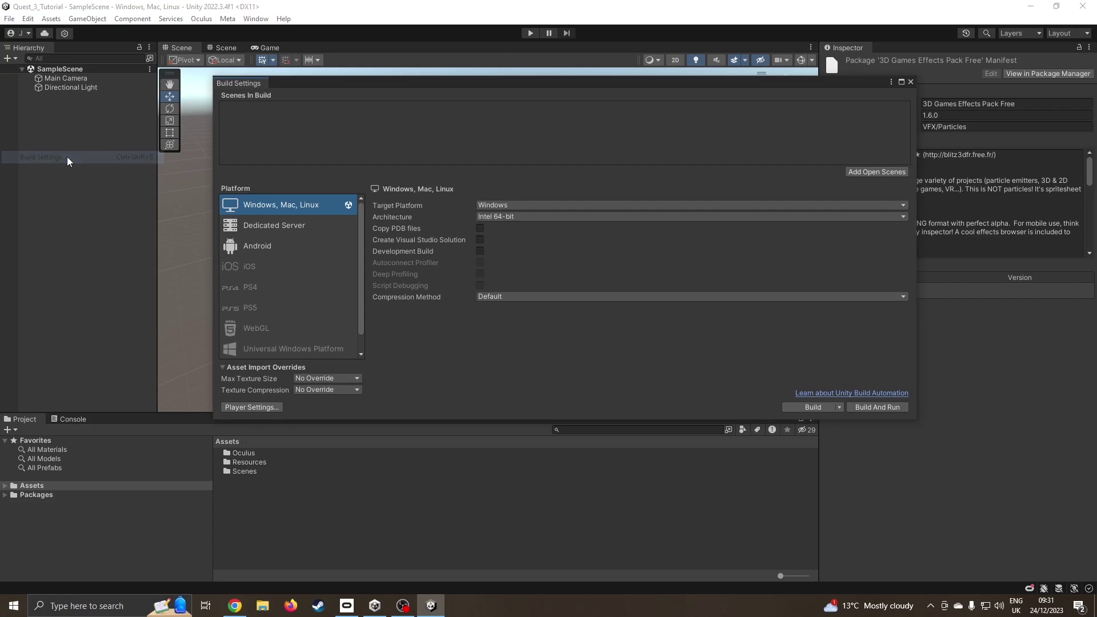
{"action": "left_click", "coordinate": [251, 406]}
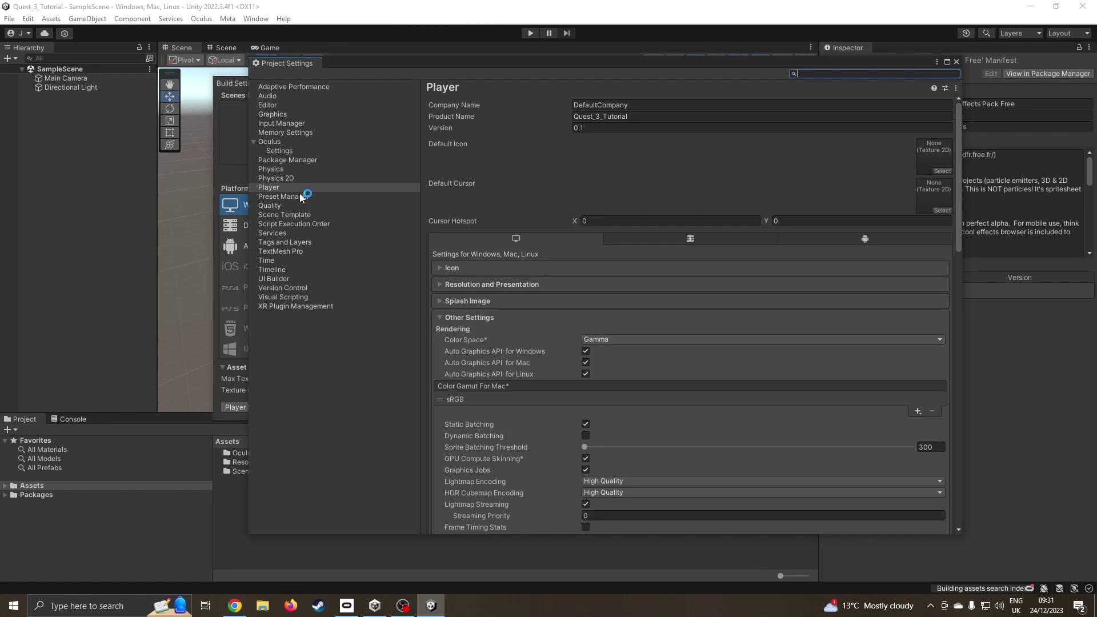
{"action": "left_click", "coordinate": [271, 142]}
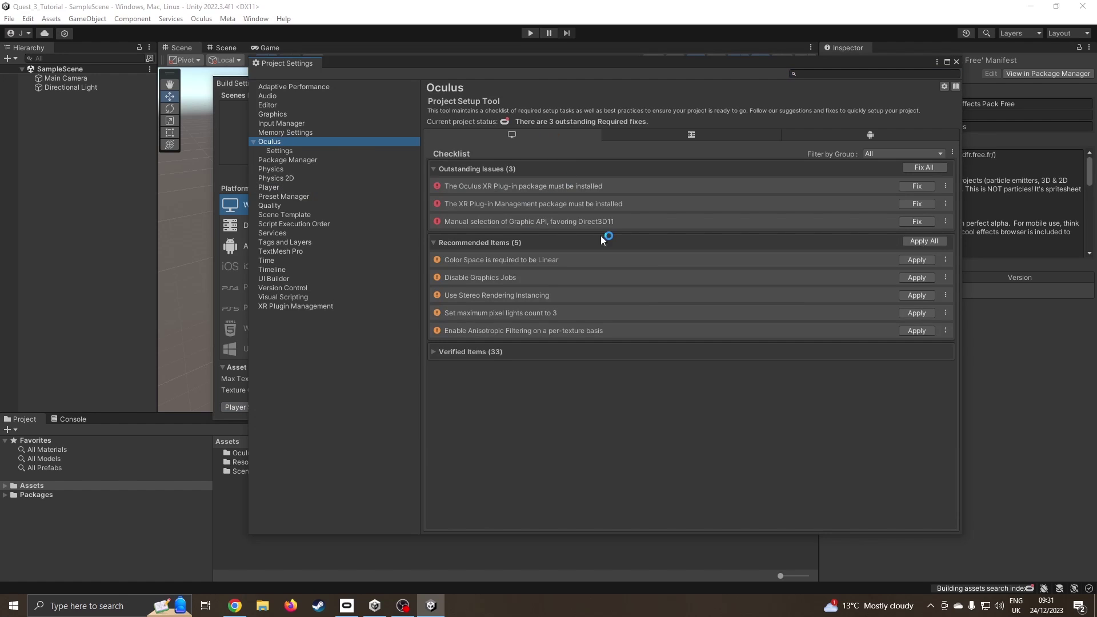
Run Fix All and Apply All until the project is Oculus-Ready for Standalone, then close the settings windows.
{"action": "left_click", "coordinate": [917, 167]}
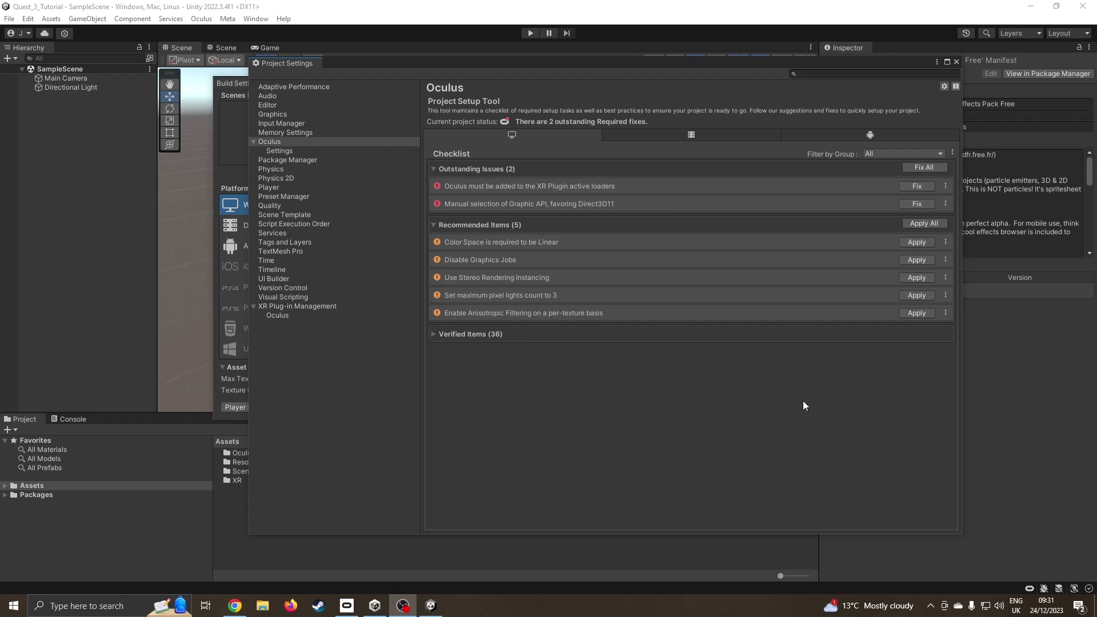
{"action": "left_click", "coordinate": [926, 166]}
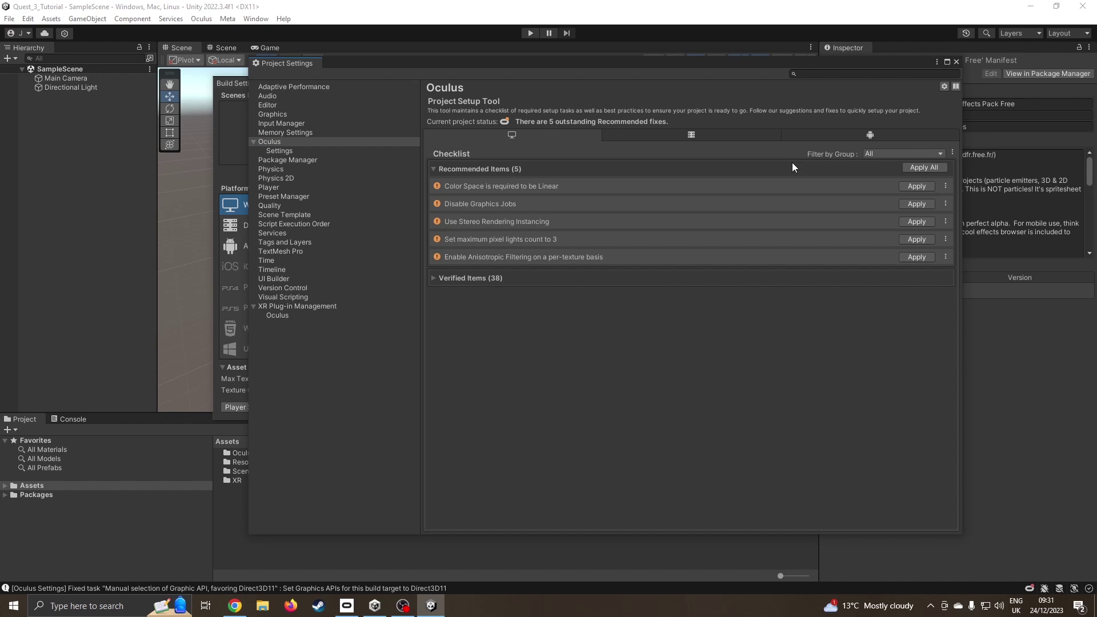
{"action": "left_click", "coordinate": [920, 168]}
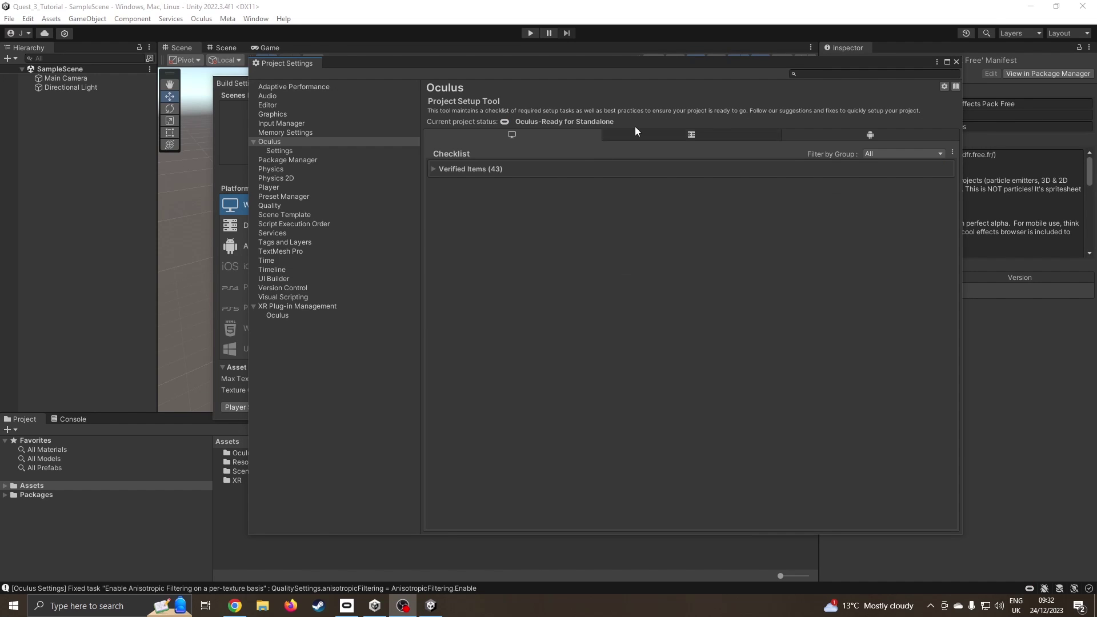
{"action": "left_click", "coordinate": [957, 61]}
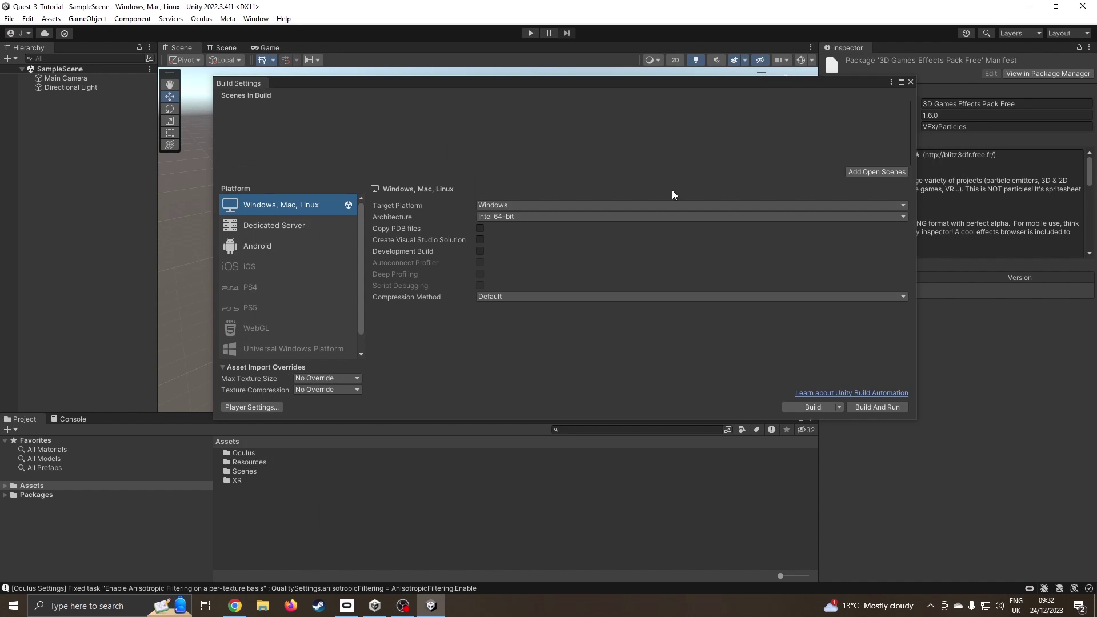
{"action": "left_click", "coordinate": [910, 82]}
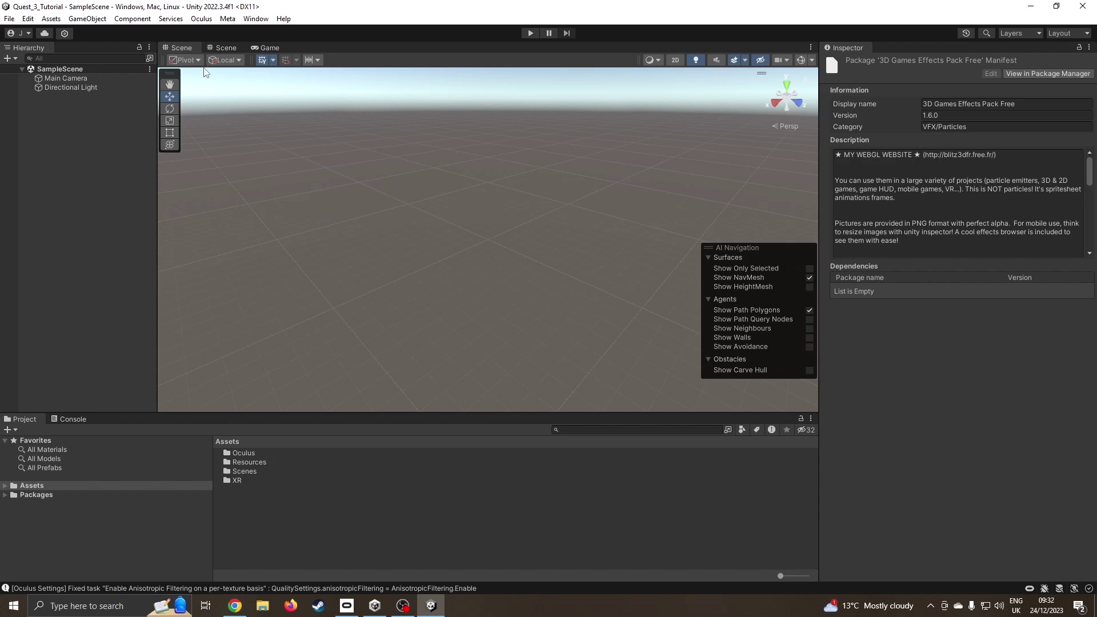
{"action": "left_click", "coordinate": [204, 23]}
{"action": "left_click", "coordinate": [203, 22]}
{"action": "left_click", "coordinate": [203, 22]}
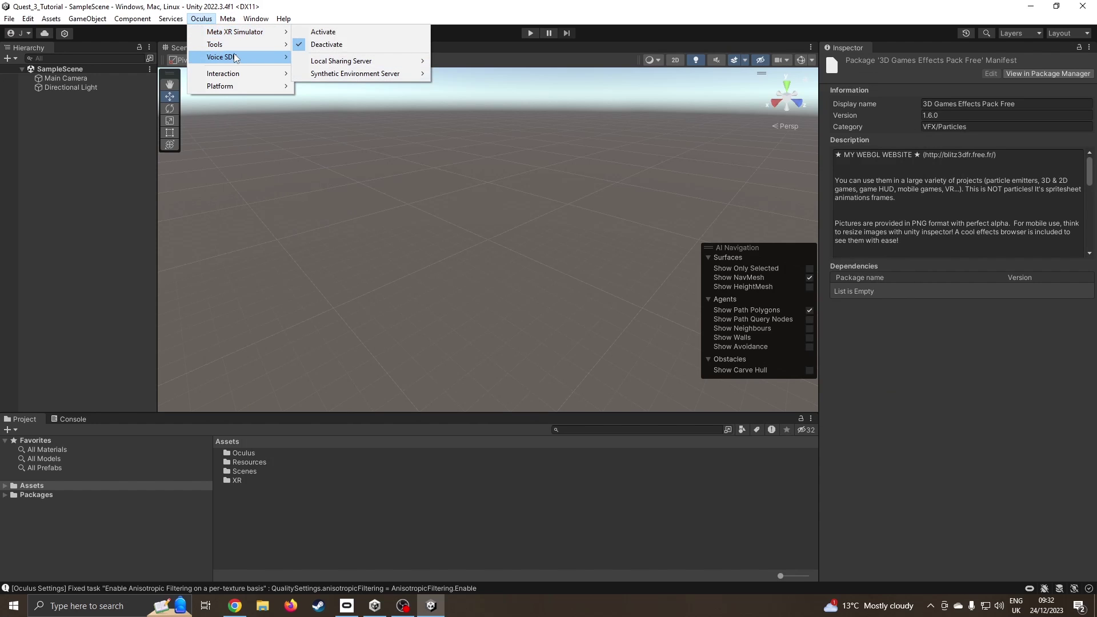
Delete the Main Camera from SampleScene.
{"action": "mouse_move", "coordinate": [237, 59]}
{"action": "left_click", "coordinate": [345, 23]}
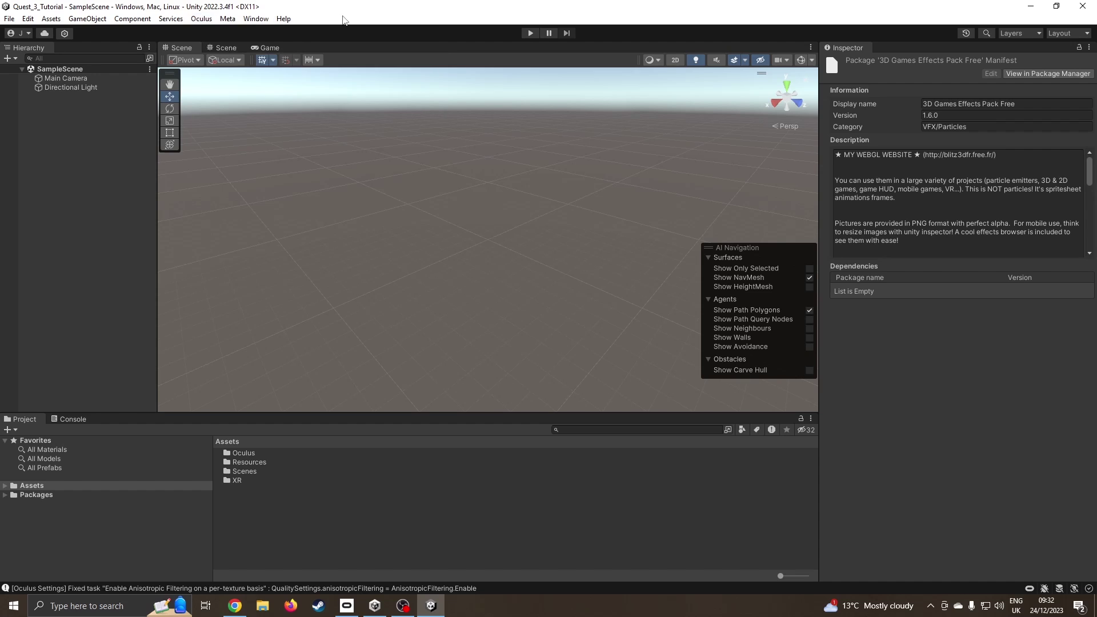
{"action": "left_click", "coordinate": [61, 79]}
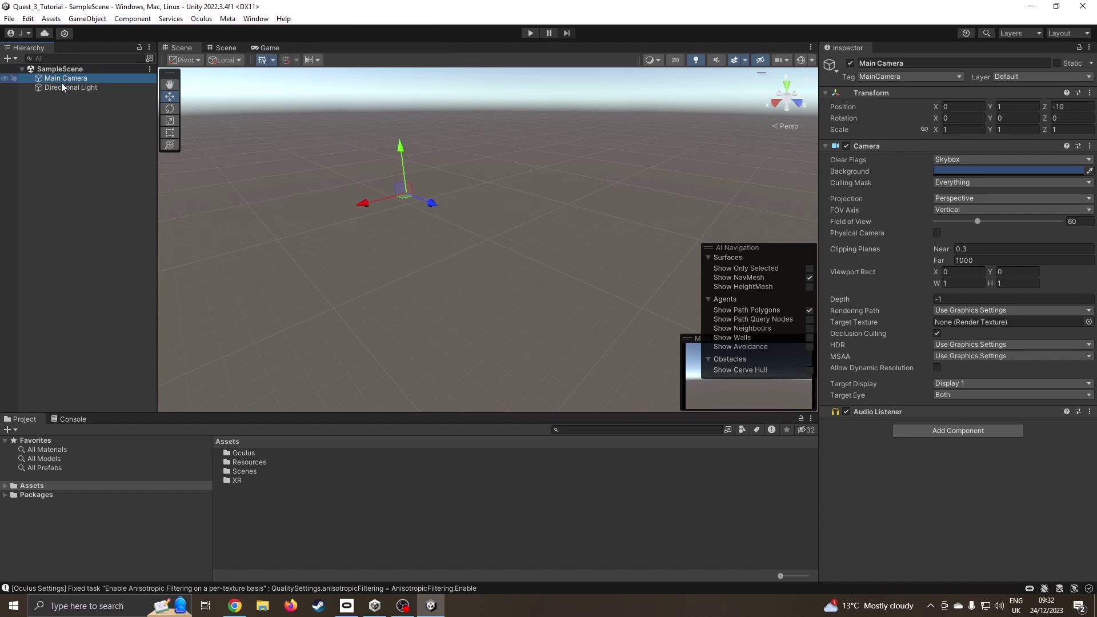
{"action": "key", "text": "Delete"}
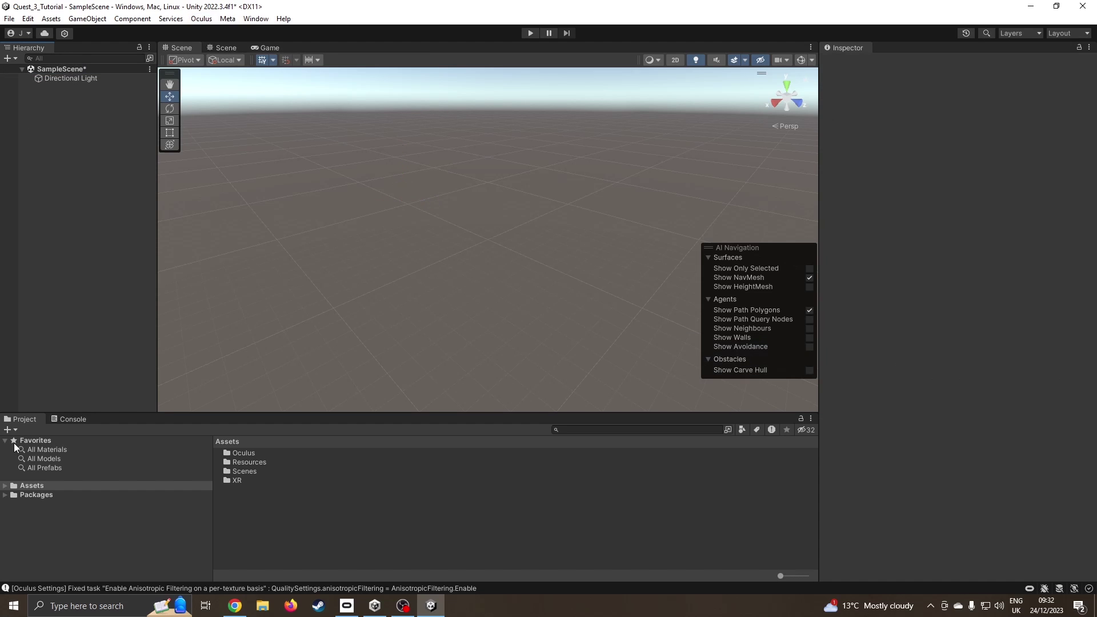
Add the OVRCameraRig prefab from Meta XR Core SDK's Prefabs folder to the Hierarchy.
{"action": "left_click", "coordinate": [19, 498]}
{"action": "left_click", "coordinate": [6, 495]}
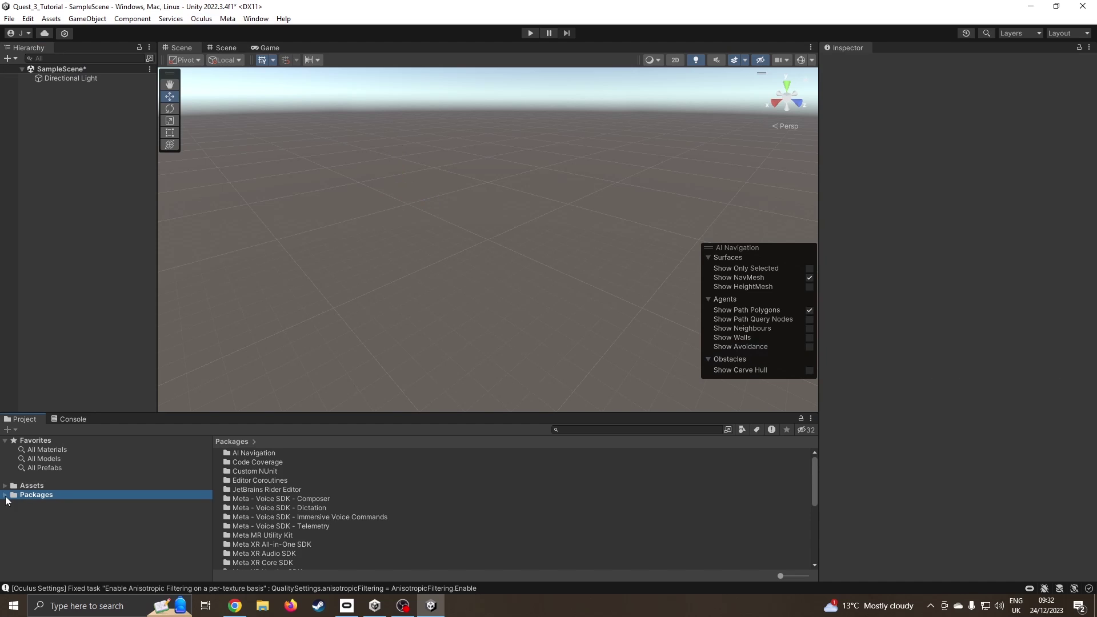
{"action": "left_click_drag", "start_coordinate": [208, 458], "coordinate": [206, 498]}
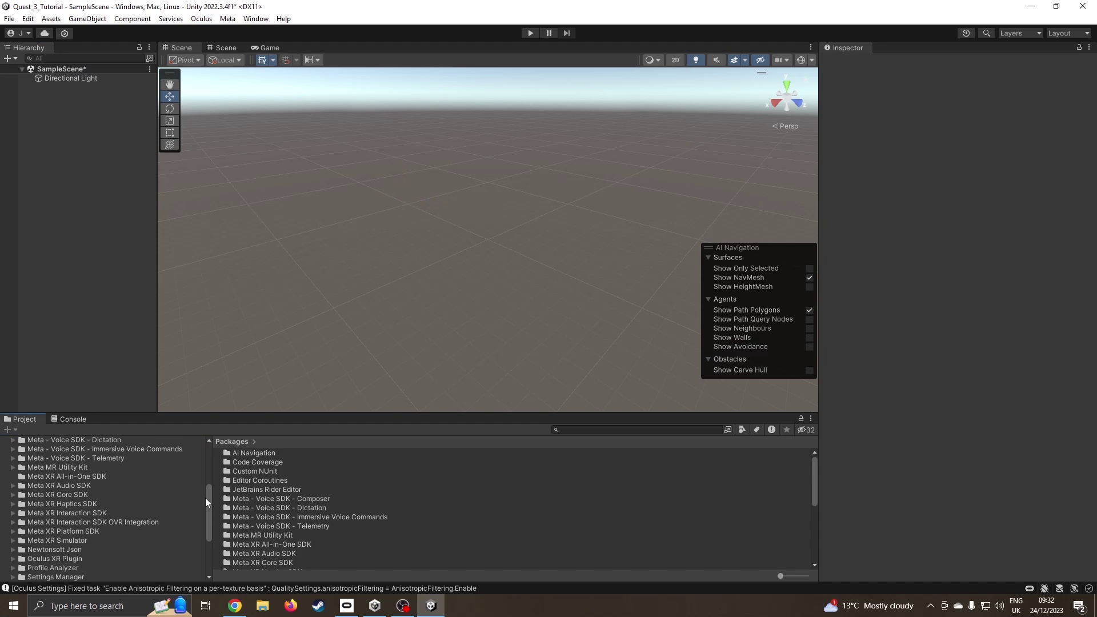
{"action": "left_click", "coordinate": [57, 495]}
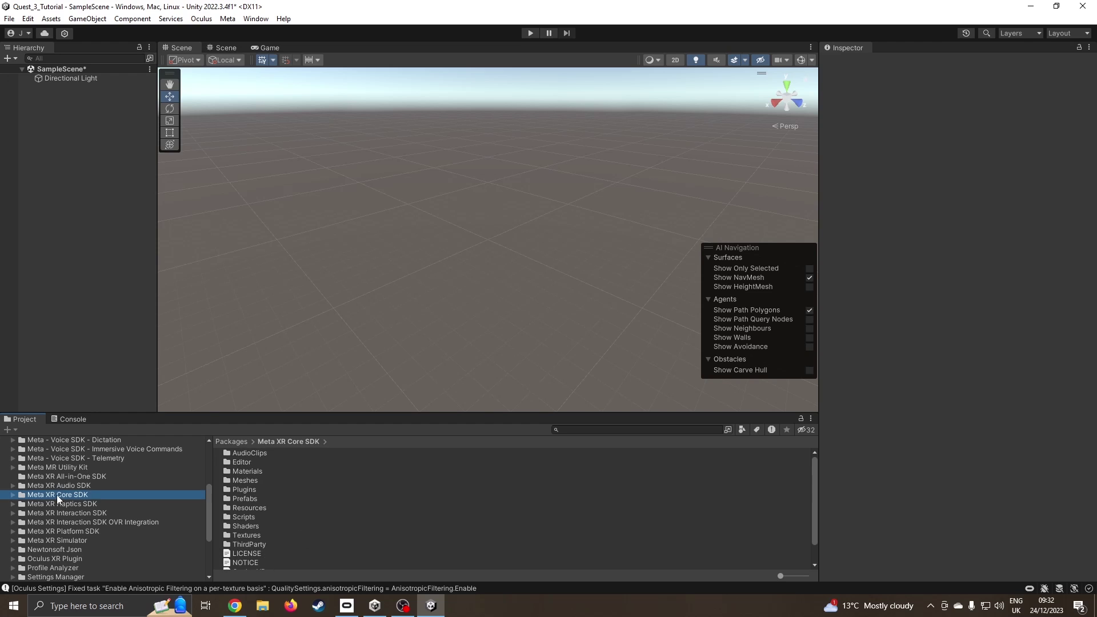
{"action": "double_click", "coordinate": [239, 500]}
{"action": "left_click", "coordinate": [269, 471]}
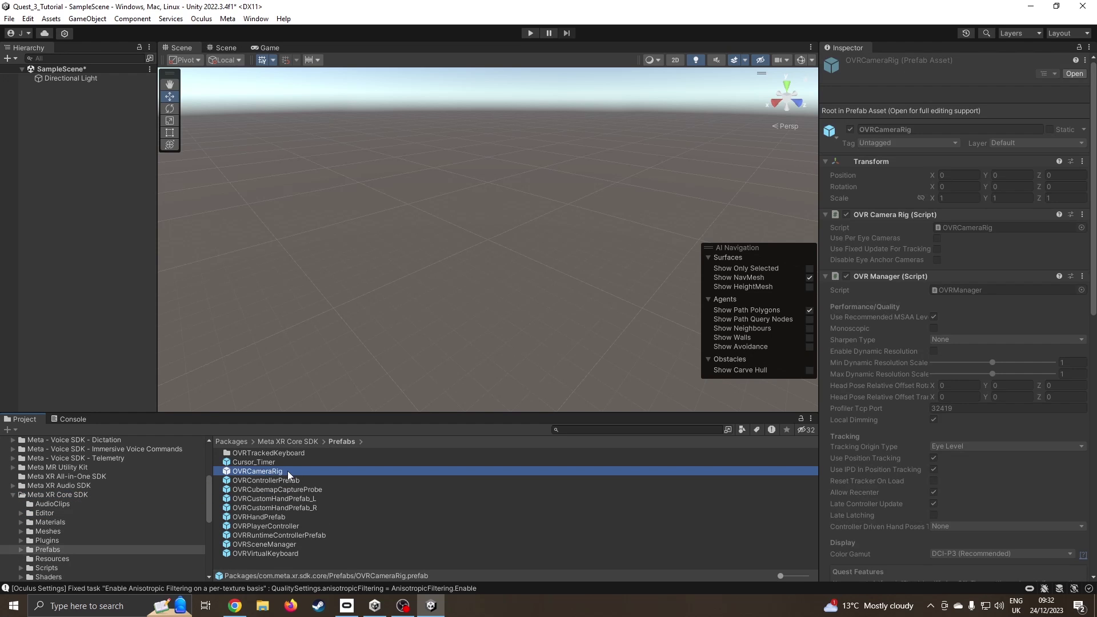
{"action": "left_click_drag", "start_coordinate": [287, 471], "coordinate": [105, 239]}
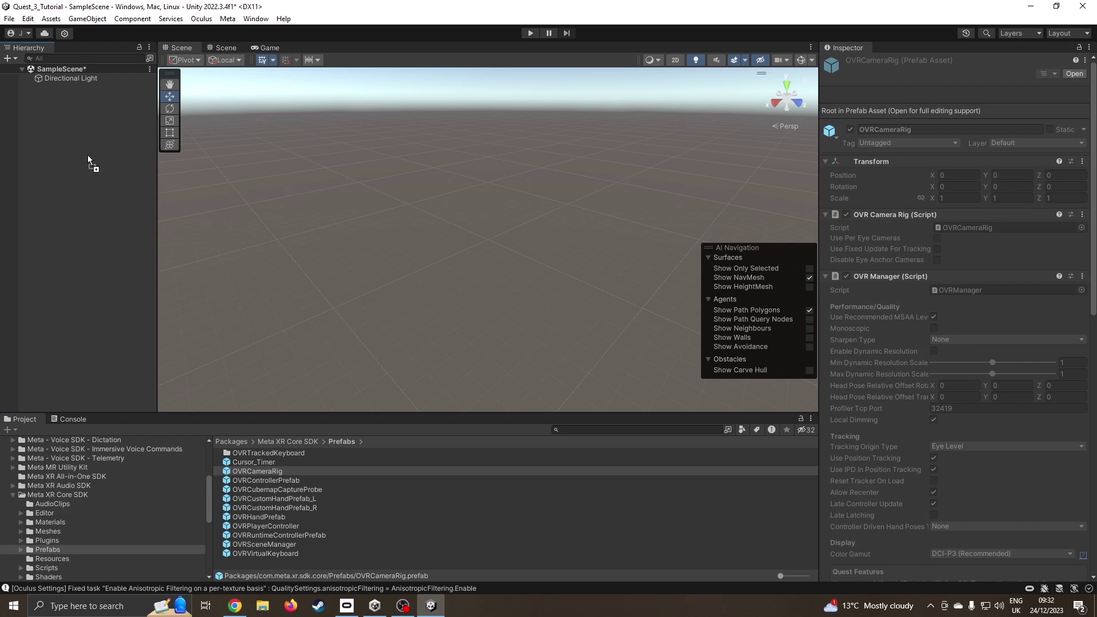
{"action": "left_click_drag", "start_coordinate": [94, 176], "coordinate": [88, 173]}
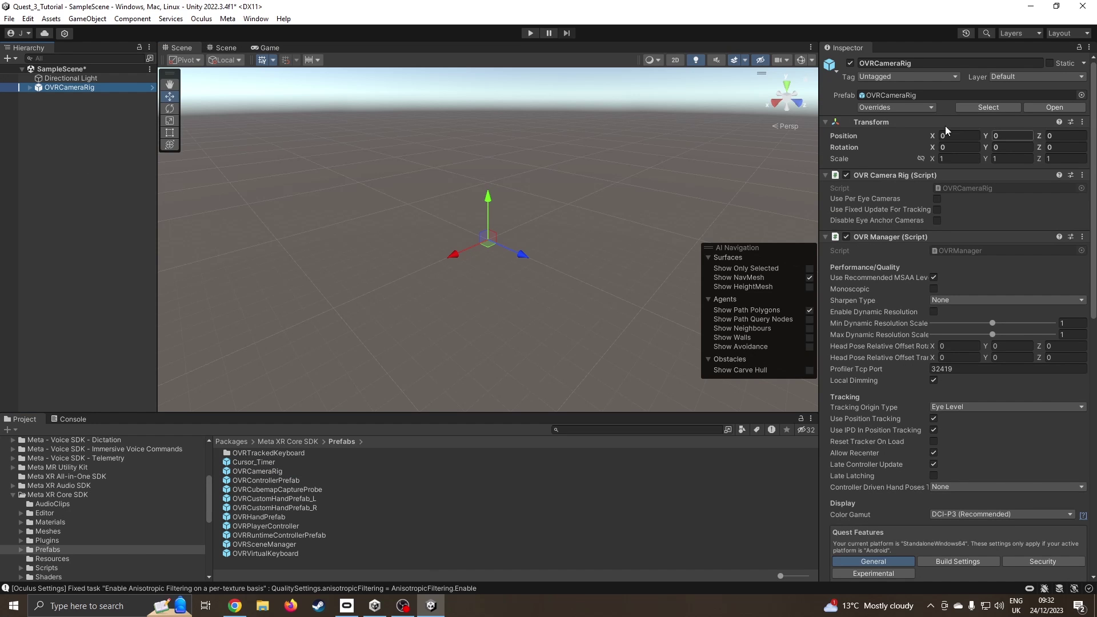
Add a Plane and a Capsule to the scene.
{"action": "right_click", "coordinate": [50, 141]}
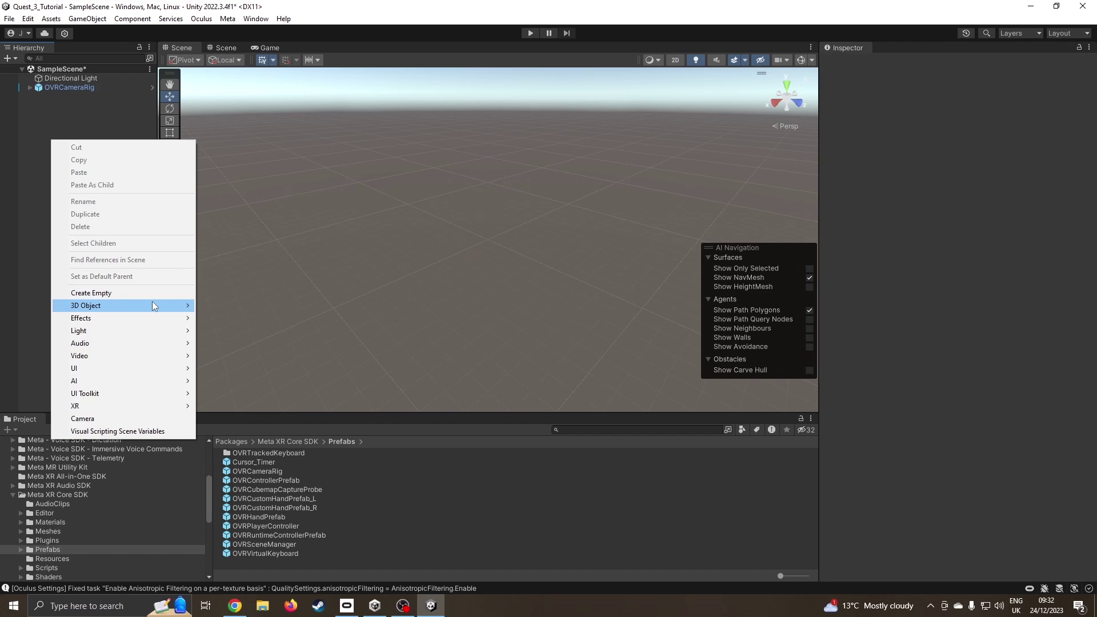
{"action": "mouse_move", "coordinate": [152, 304]}
{"action": "left_click", "coordinate": [228, 355]}
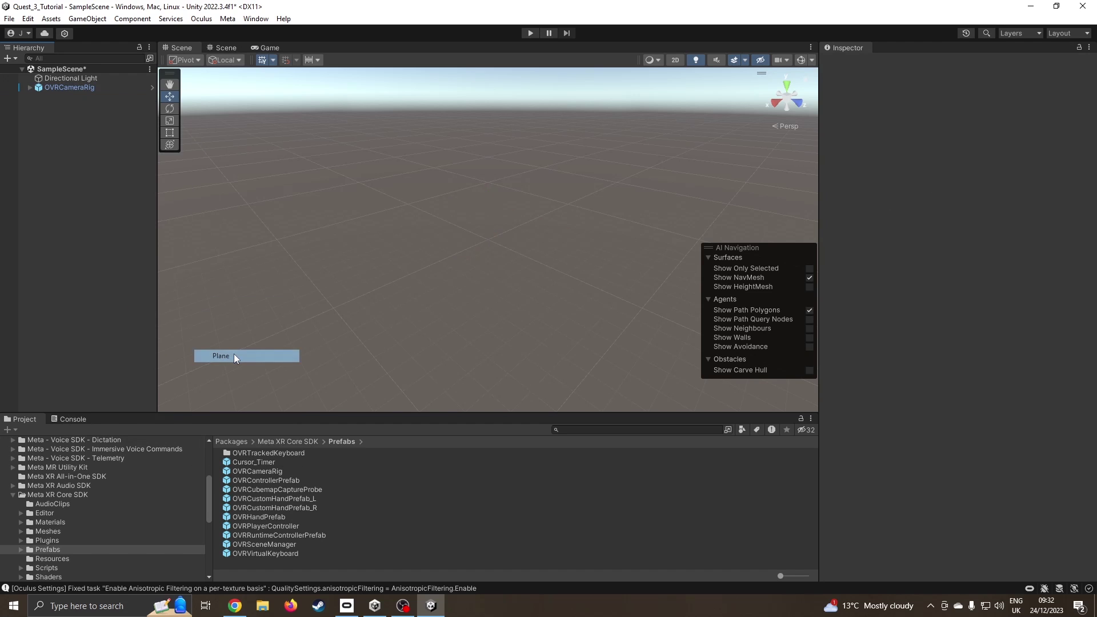
{"action": "left_click", "coordinate": [97, 159]}
{"action": "right_click", "coordinate": [94, 129]}
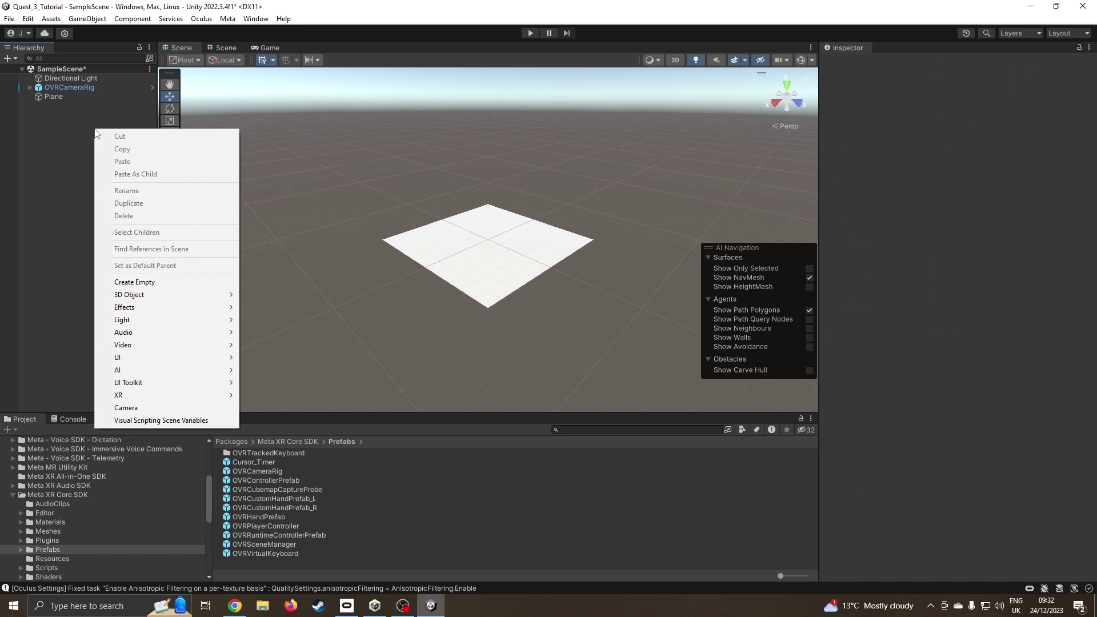
{"action": "mouse_move", "coordinate": [204, 296]}
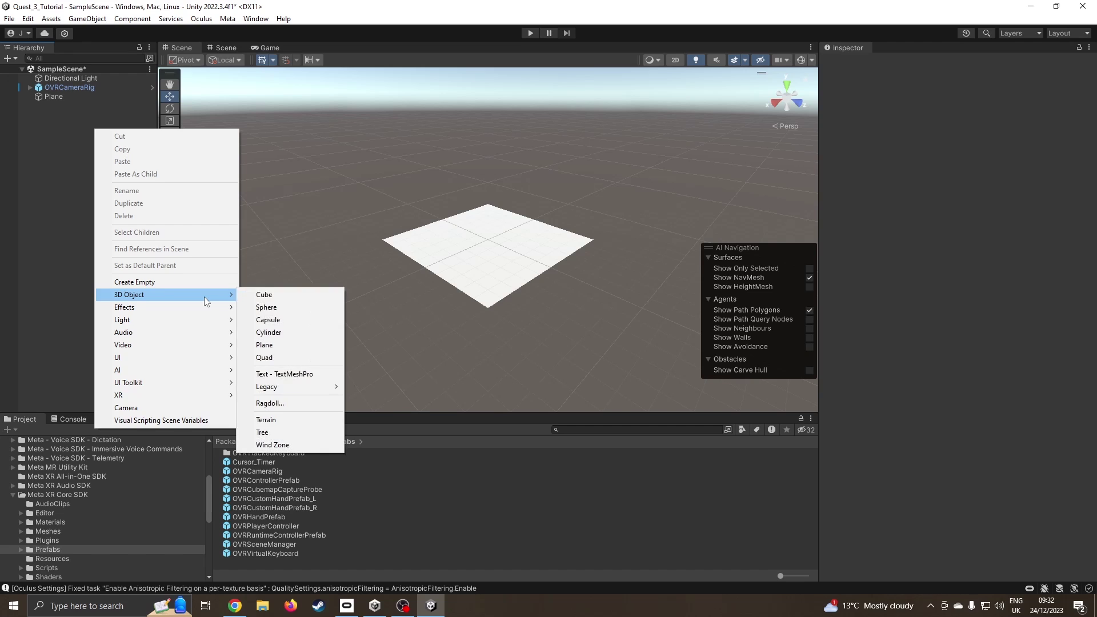
{"action": "left_click", "coordinate": [296, 320]}
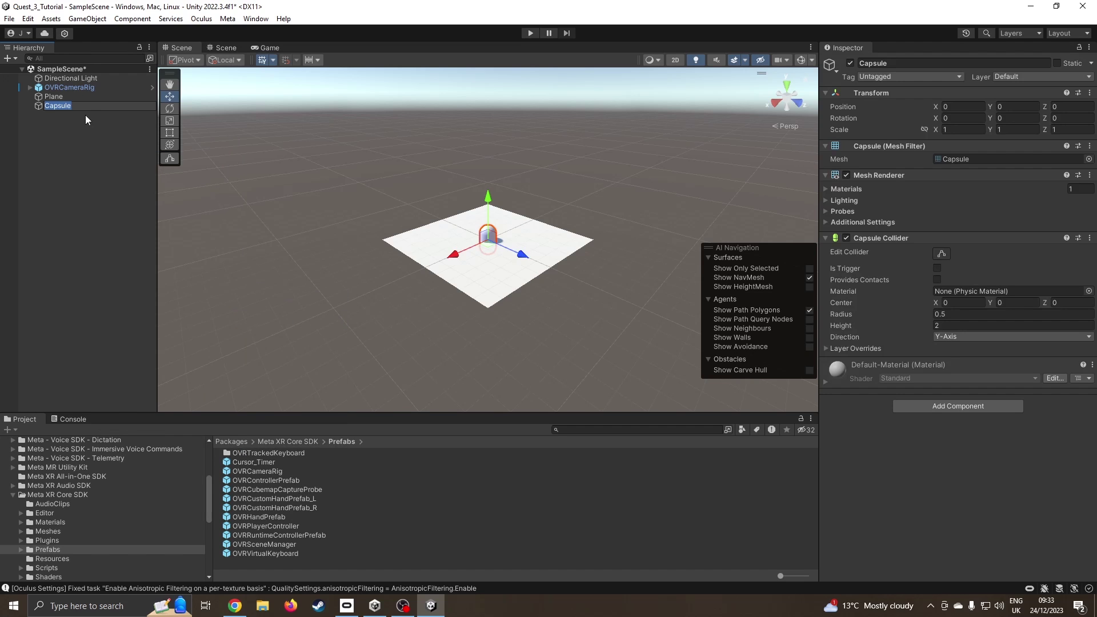
Move OVRCameraRig to X 2.3 and Y 0.3, checking the Game view after each move.
{"action": "left_click", "coordinate": [89, 89]}
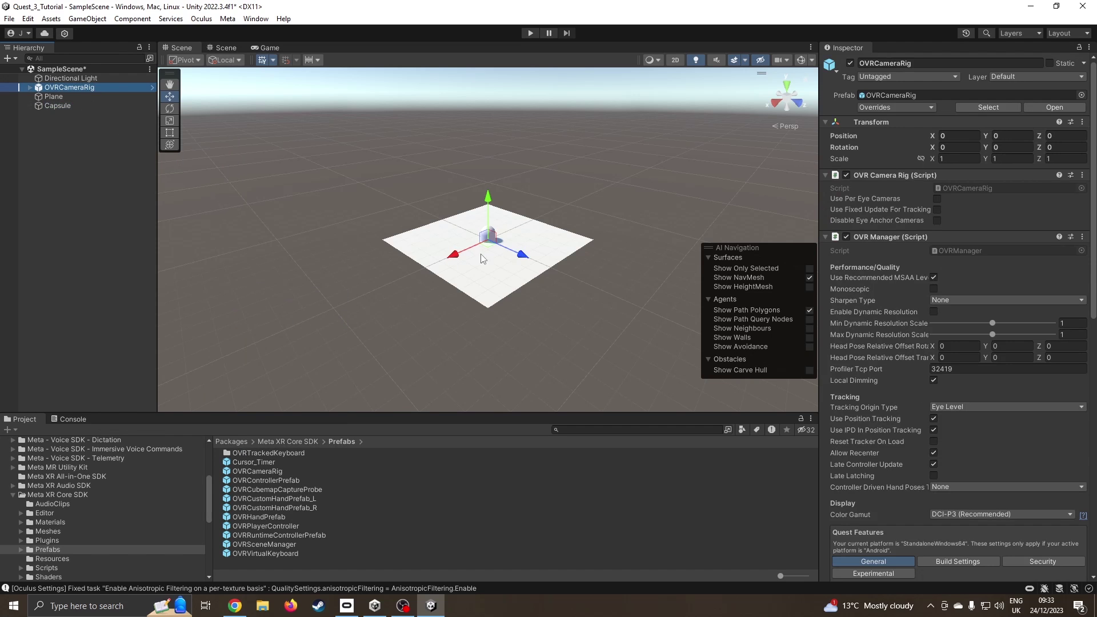
{"action": "left_click_drag", "start_coordinate": [456, 255], "coordinate": [426, 269]}
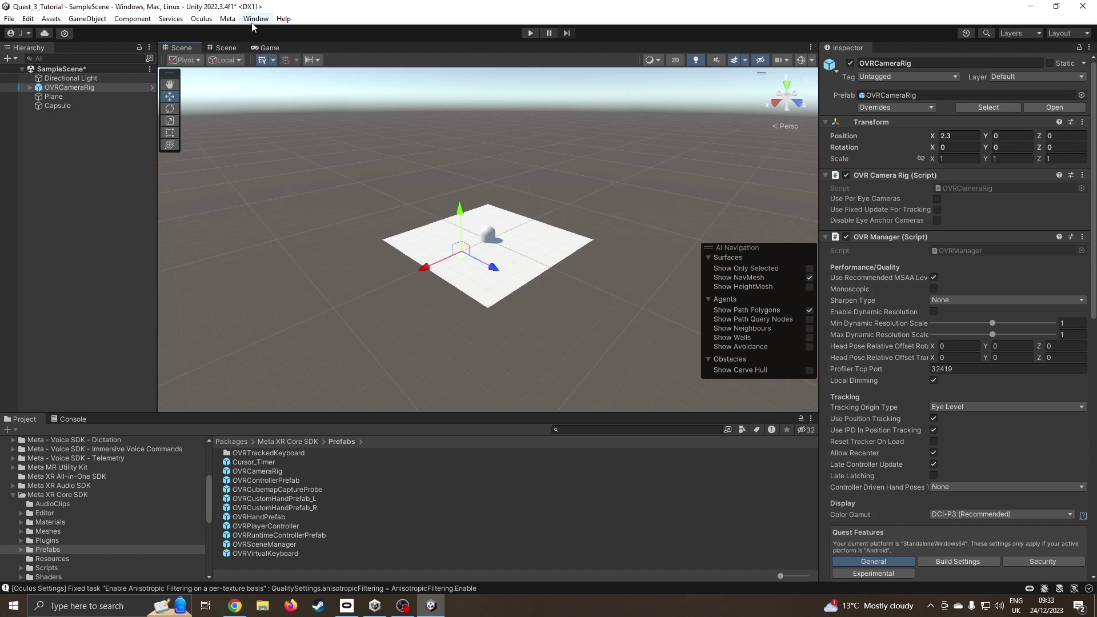
{"action": "left_click", "coordinate": [275, 48]}
{"action": "left_click", "coordinate": [179, 50]}
{"action": "left_click", "coordinate": [80, 89]}
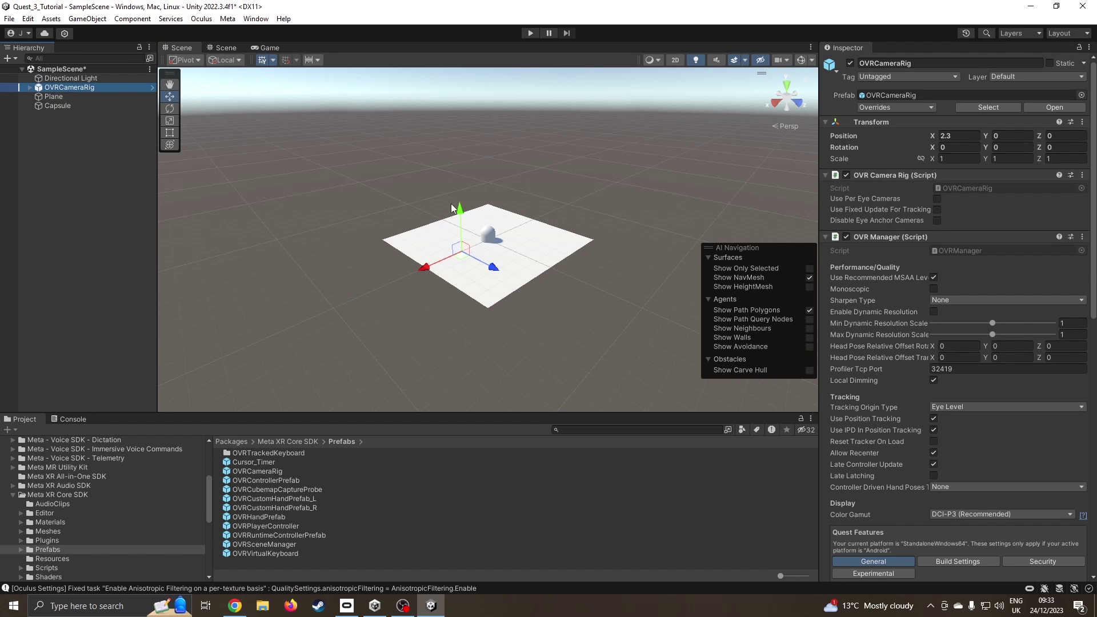
{"action": "left_click_drag", "start_coordinate": [452, 207], "coordinate": [457, 200]}
{"action": "left_click", "coordinate": [278, 51]}
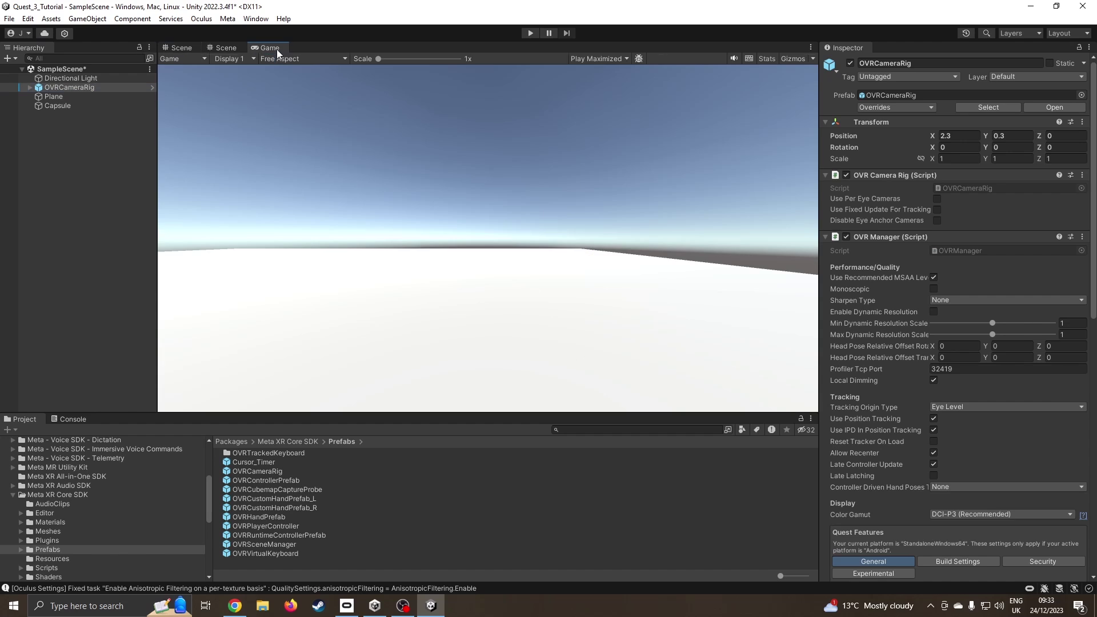
{"action": "left_click", "coordinate": [179, 49]}
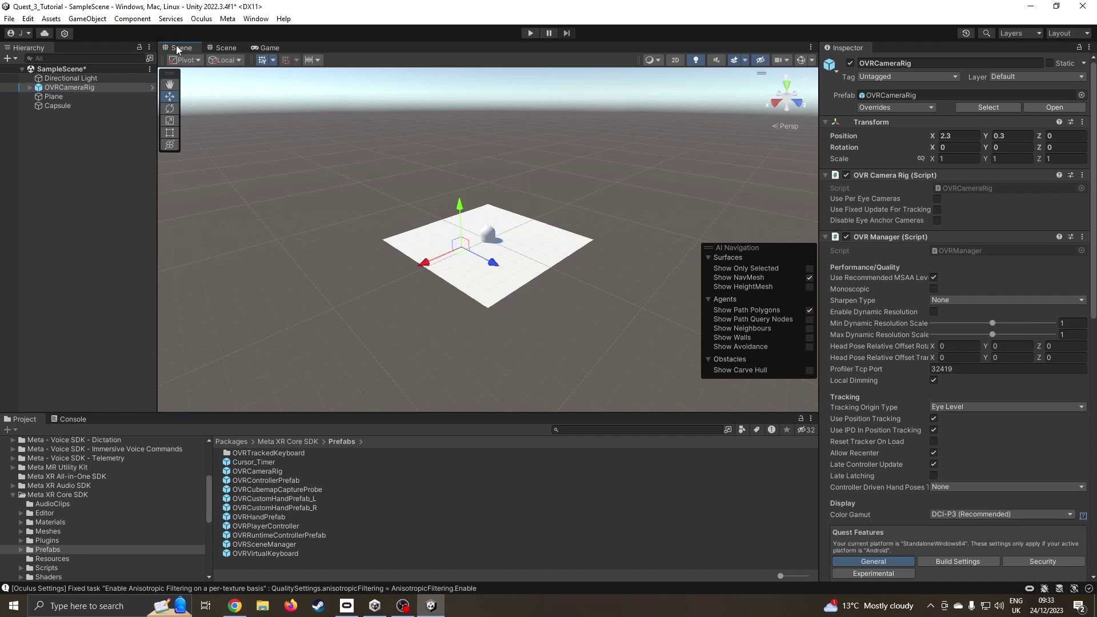
{"action": "left_click", "coordinate": [78, 88]}
{"action": "right_click_drag", "start_coordinate": [327, 192], "coordinate": [275, 197]}
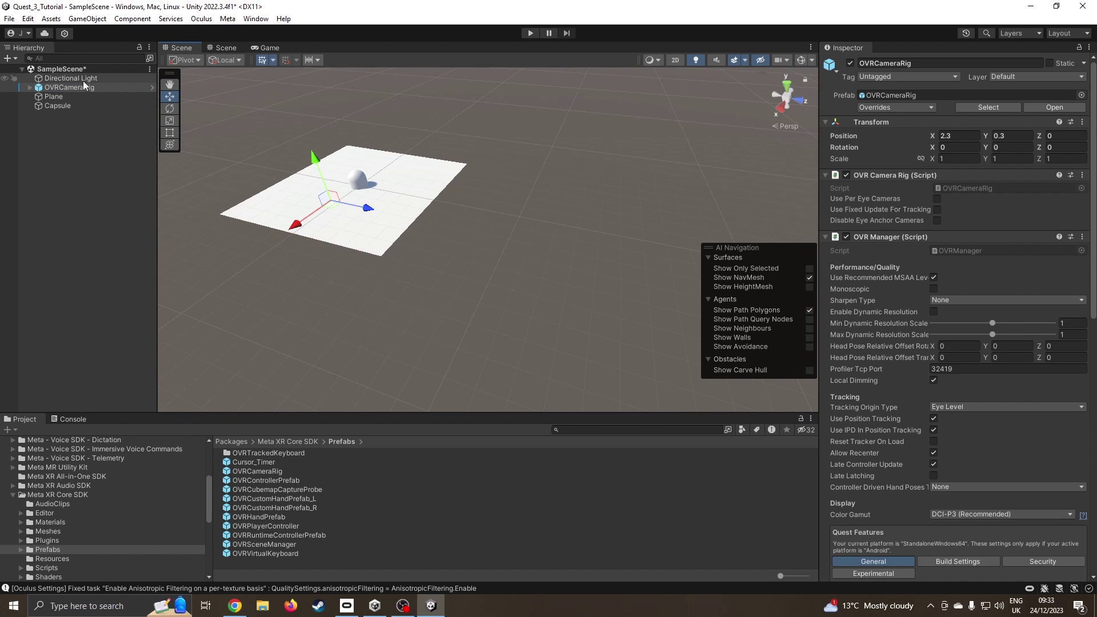
Change OVR Manager's Tracking Origin Type from Floor Level to Stage on OVRCameraRig.
{"action": "left_click", "coordinate": [61, 89]}
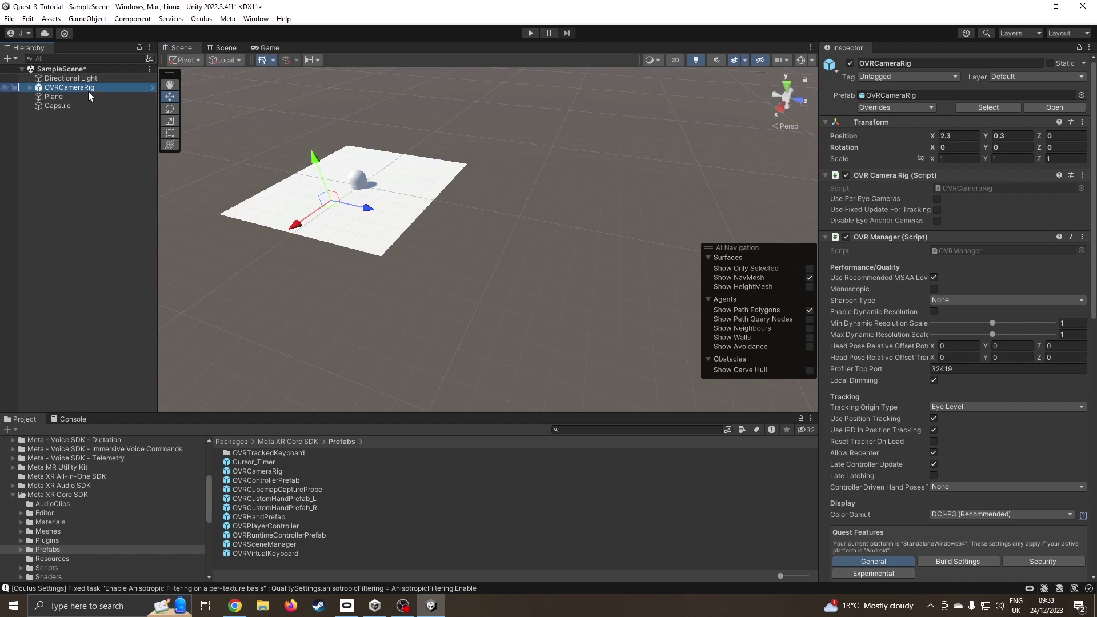
{"action": "left_click", "coordinate": [953, 409]}
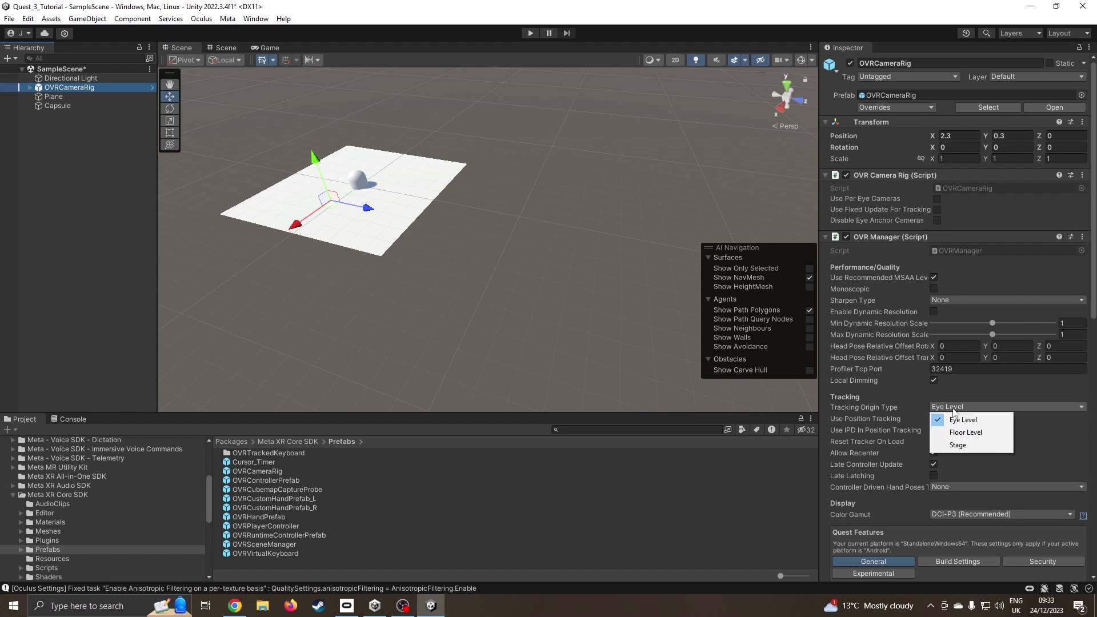
{"action": "left_click", "coordinate": [974, 433]}
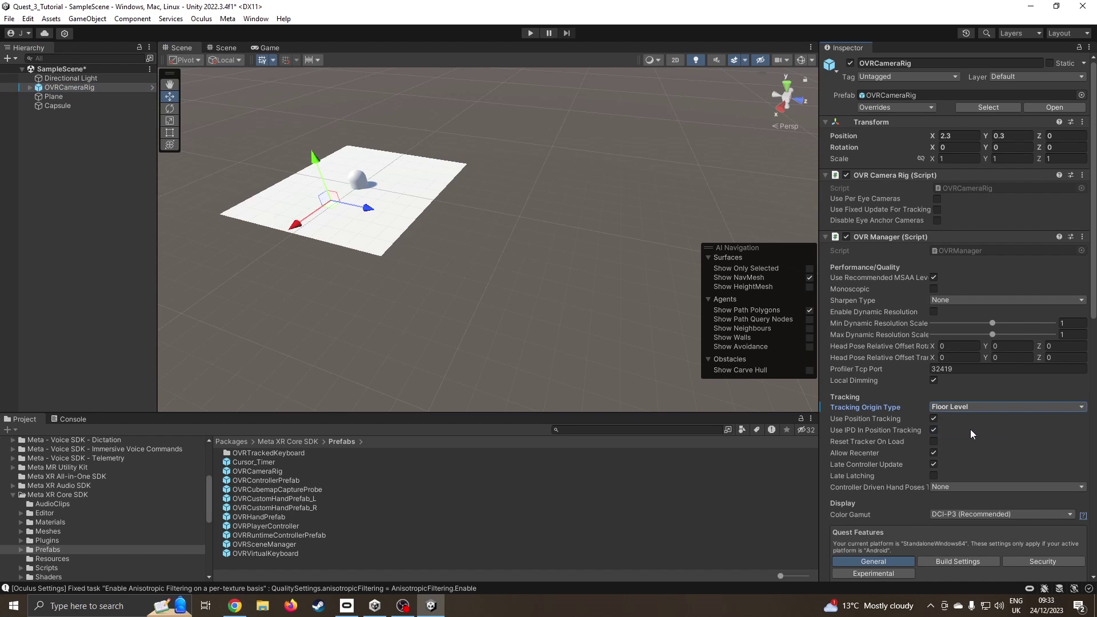
{"action": "left_click", "coordinate": [971, 407]}
{"action": "left_click", "coordinate": [969, 444]}
{"action": "left_click", "coordinate": [528, 34]}
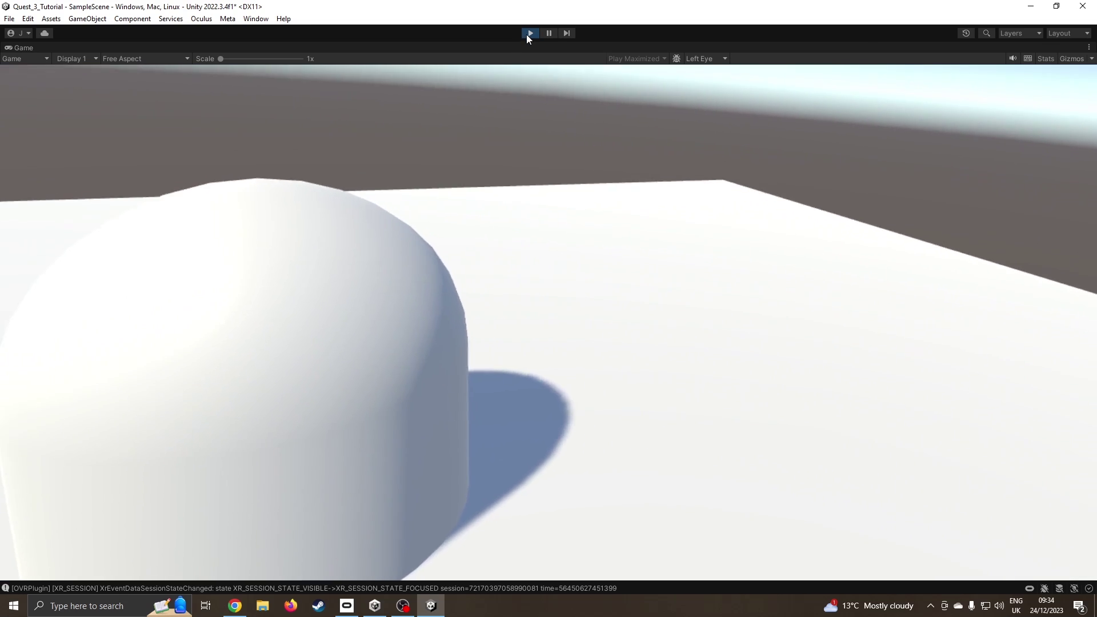
{"action": "left_click", "coordinate": [528, 33]}
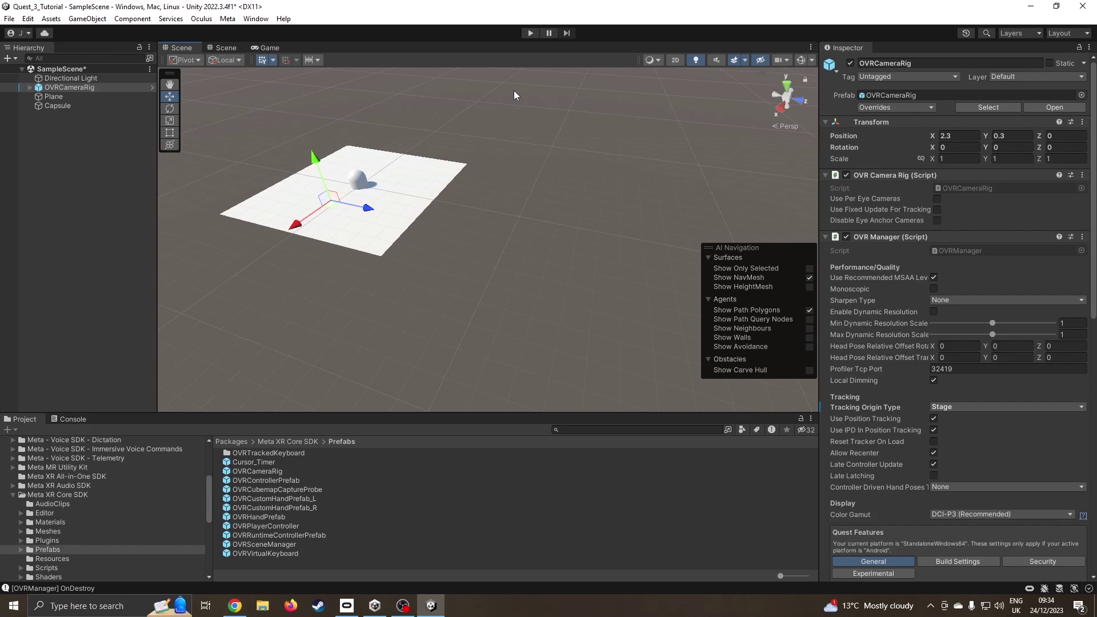
Expand OVRCameraRig, TrackingSpace, LeftHandAnchor and RightHandAnchor in the Hierarchy.
{"action": "left_click", "coordinate": [30, 87]}
{"action": "left_click", "coordinate": [38, 97]}
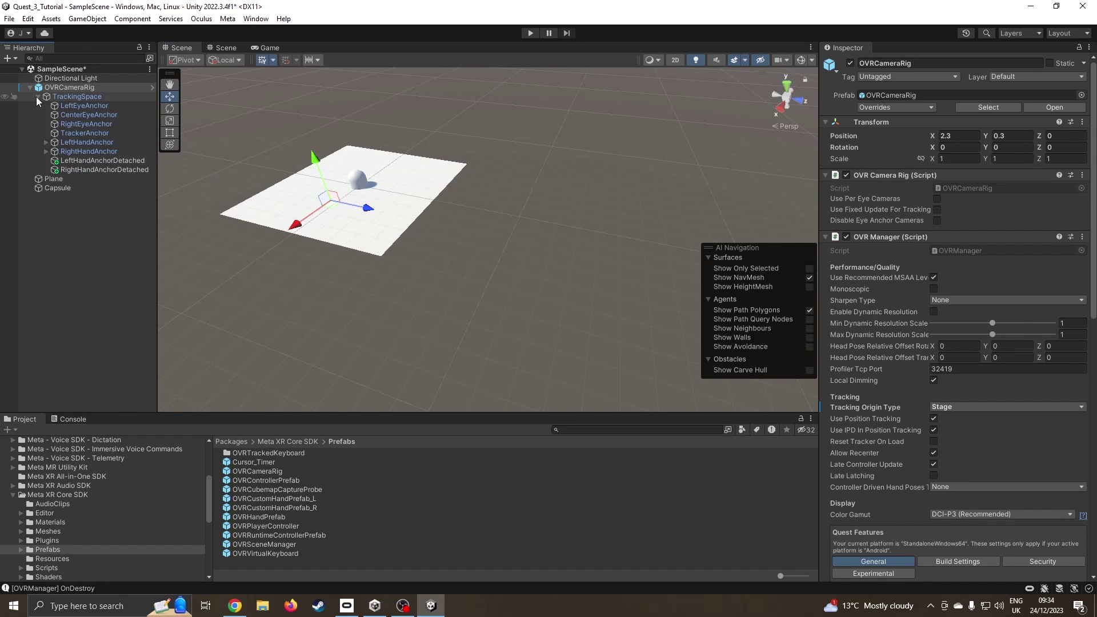
{"action": "left_click", "coordinate": [46, 143]}
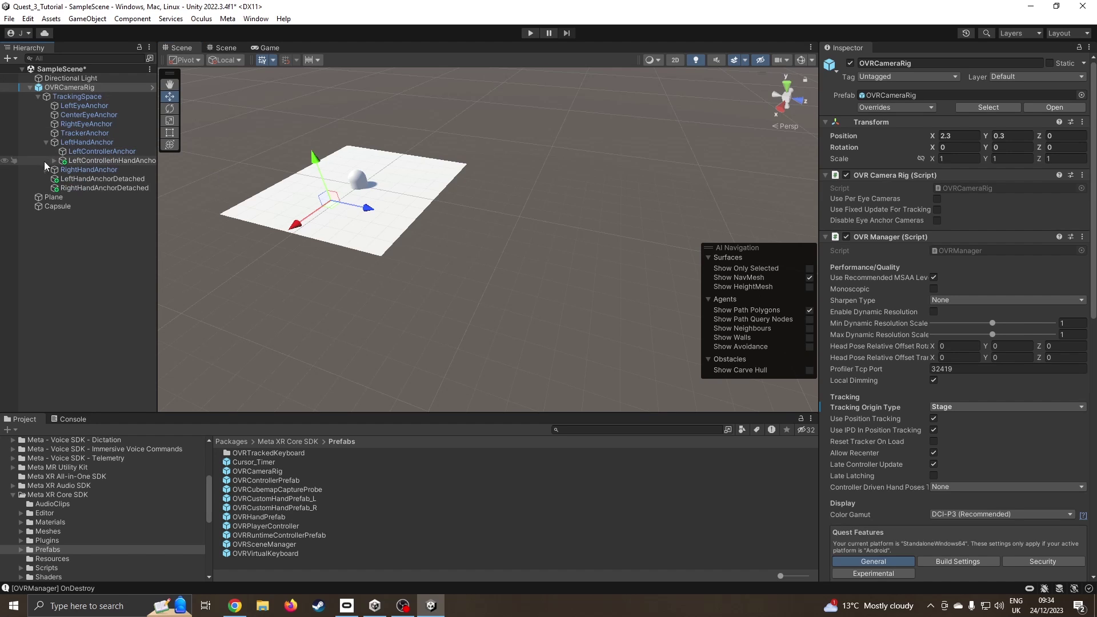
{"action": "left_click", "coordinate": [45, 170]}
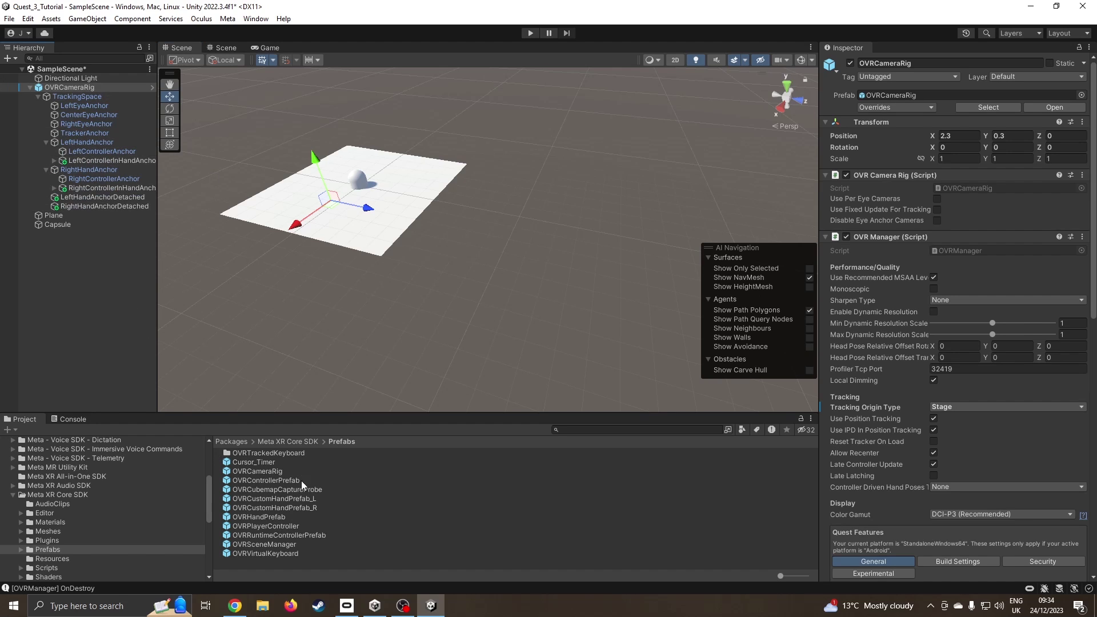
Nest an OVRControllerPrefab under RightHandAnchor and another under LeftHandAnchor.
{"action": "left_click_drag", "start_coordinate": [259, 478], "coordinate": [92, 139]}
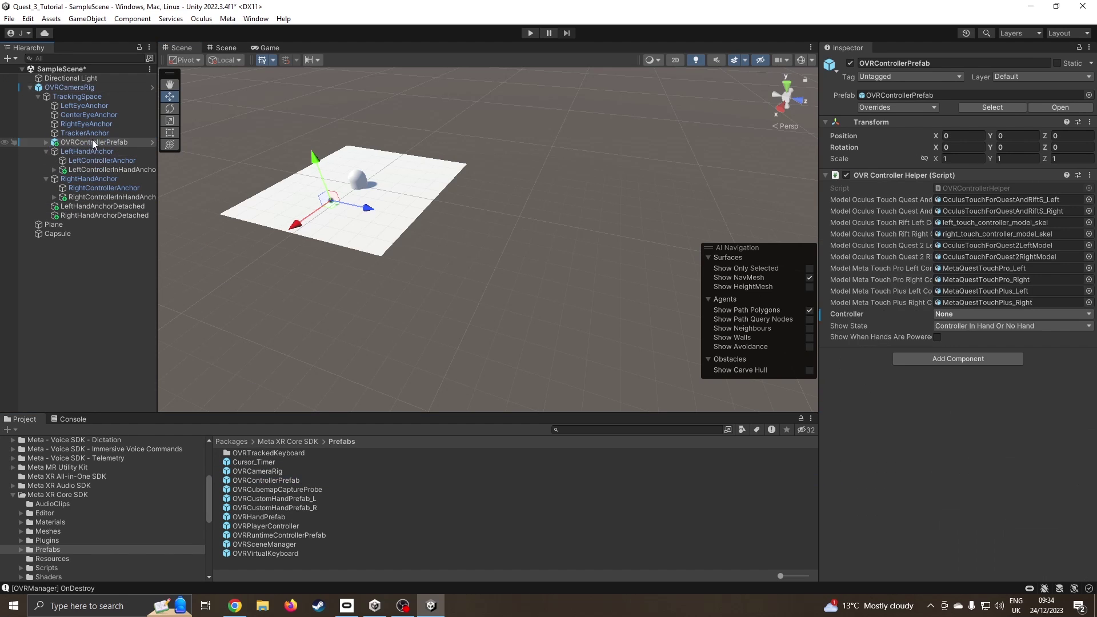
{"action": "left_click_drag", "start_coordinate": [272, 481], "coordinate": [108, 179]}
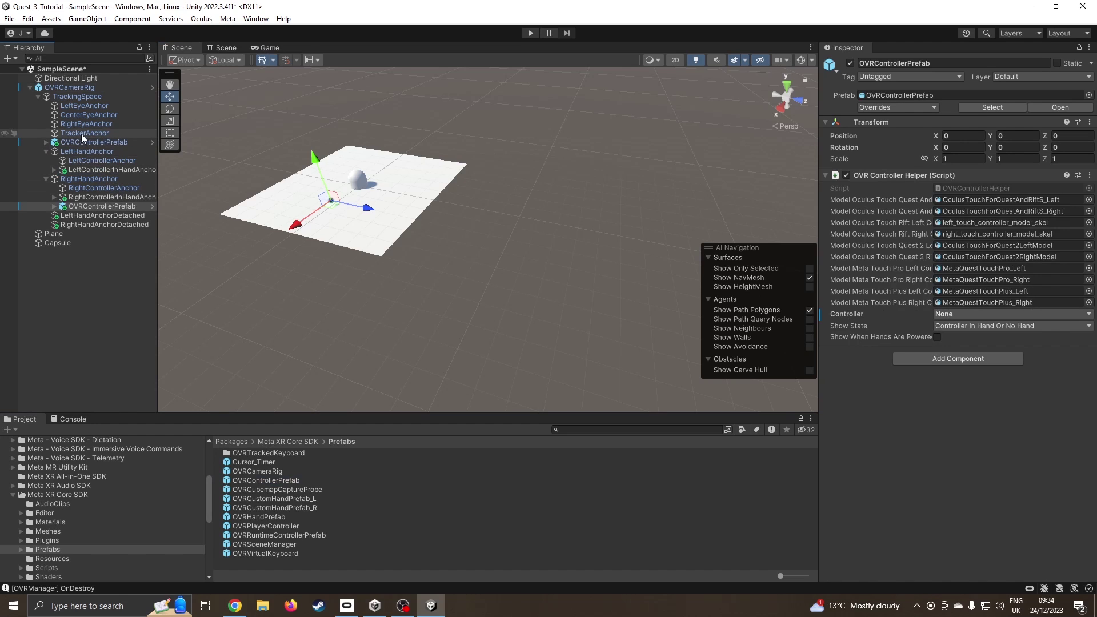
{"action": "left_click", "coordinate": [92, 169]}
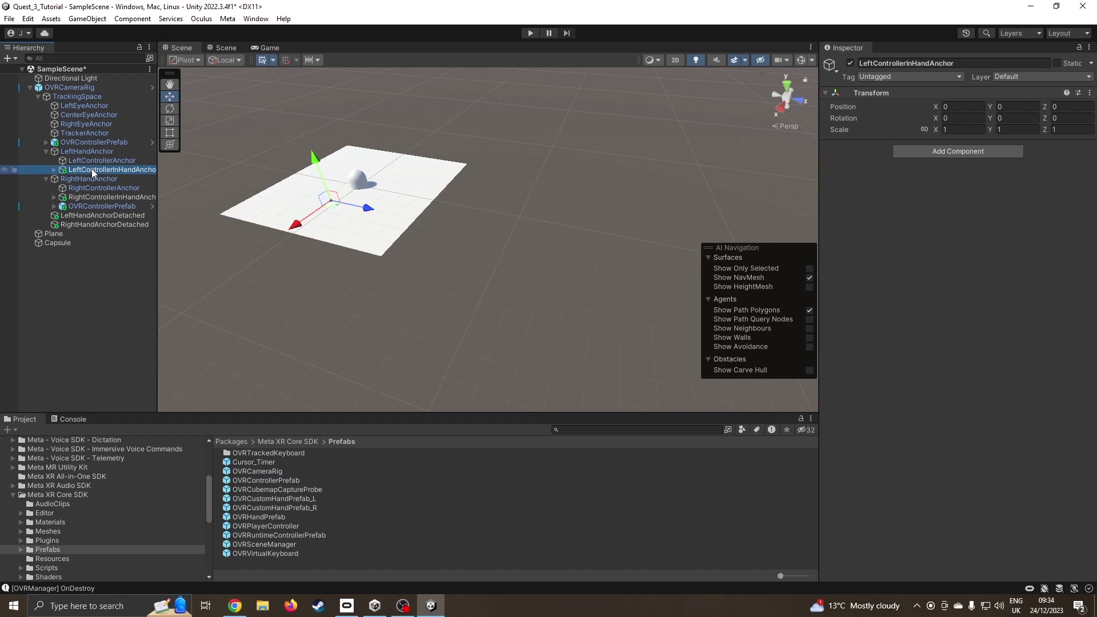
{"action": "left_click", "coordinate": [94, 160]}
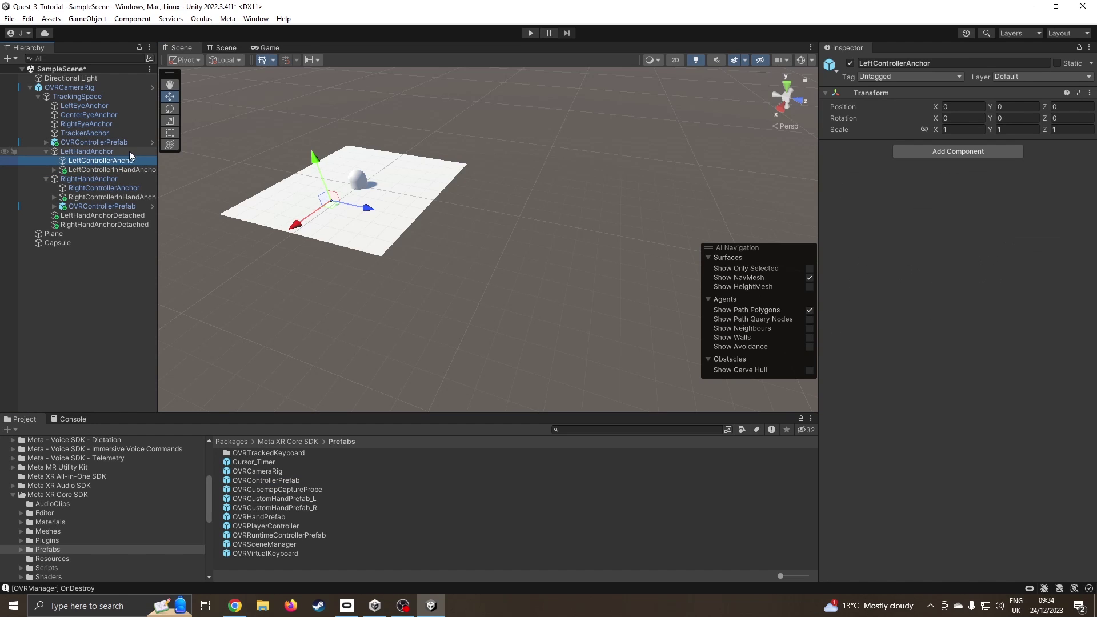
{"action": "left_click_drag", "start_coordinate": [158, 167], "coordinate": [211, 167]}
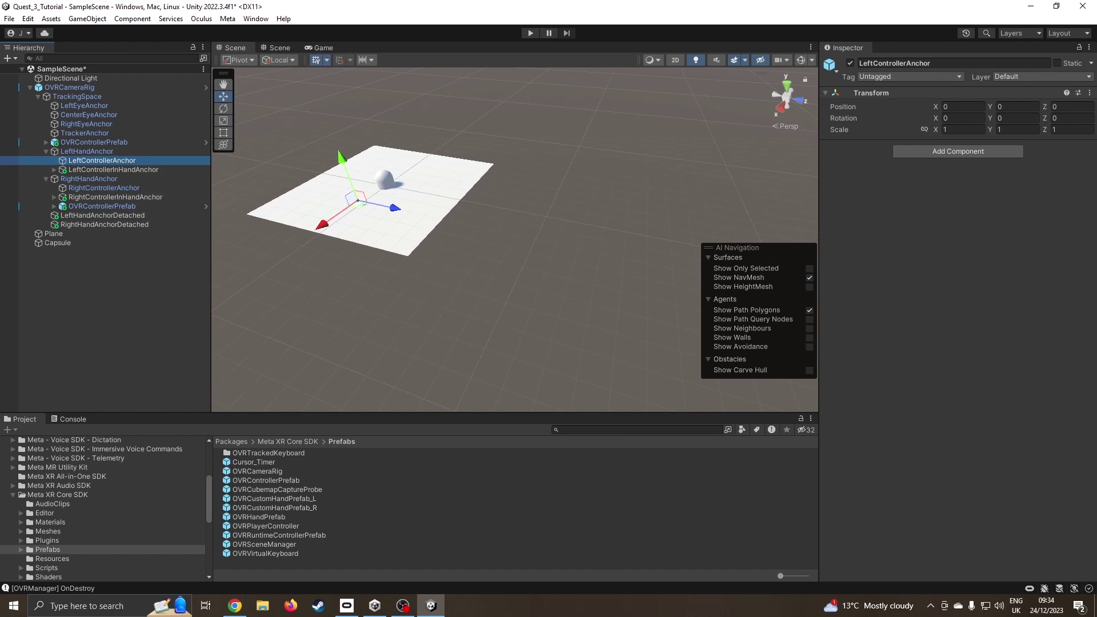
{"action": "left_click", "coordinate": [86, 142]}
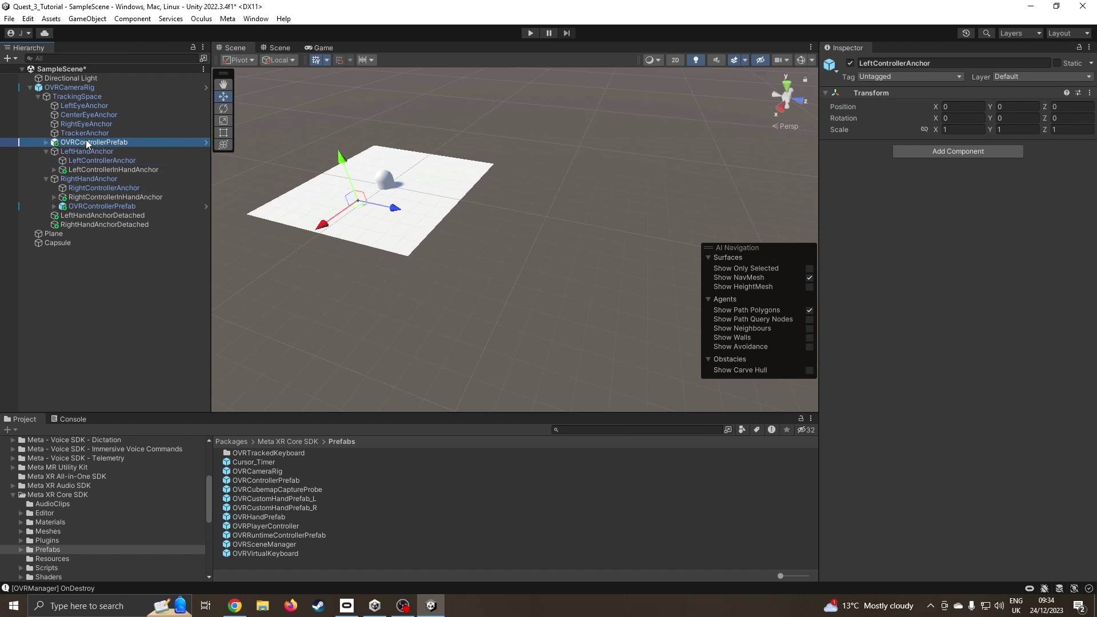
{"action": "left_click_drag", "start_coordinate": [86, 139], "coordinate": [95, 154]}
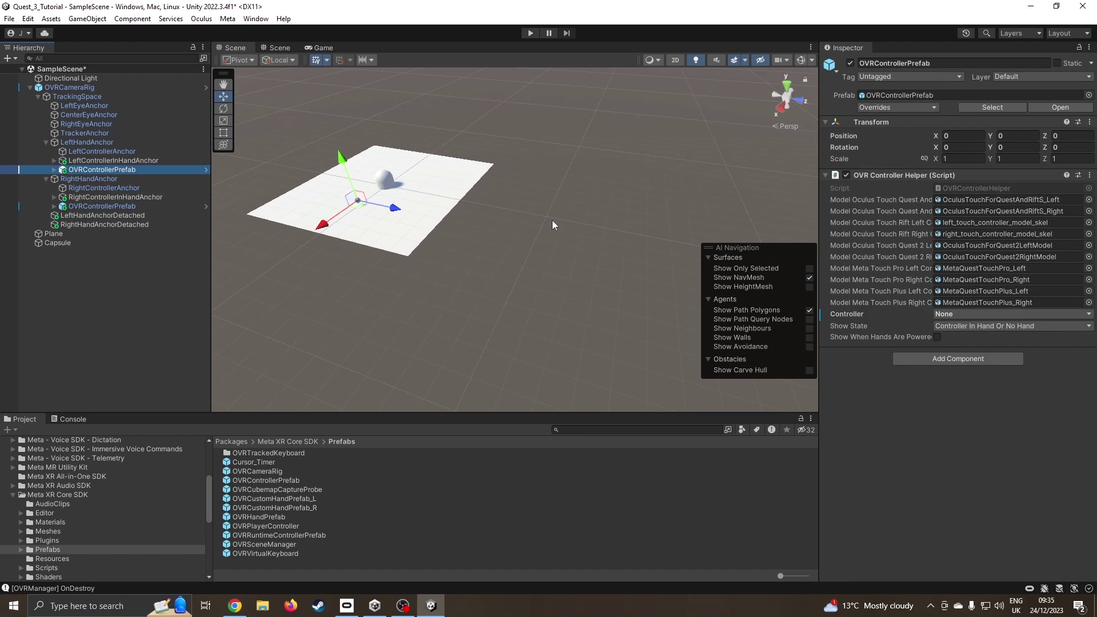
Set the OVR Controller Helper Controller to L Touch on the left prefab and R Touch on the right, then enter Play mode.
{"action": "left_click", "coordinate": [959, 314]}
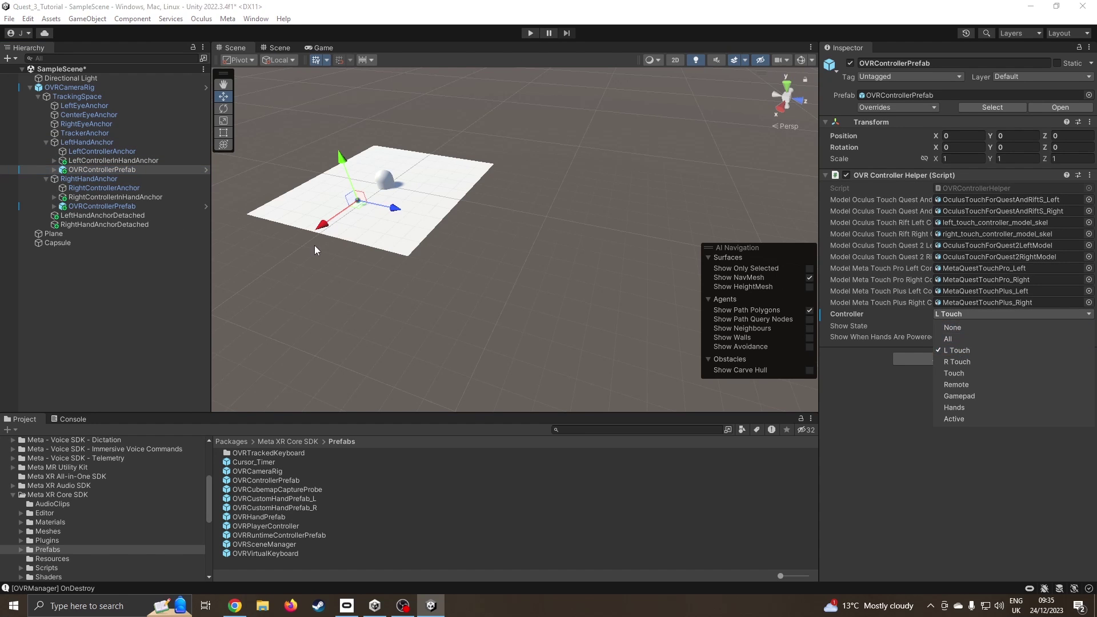
{"action": "left_click", "coordinate": [111, 206]}
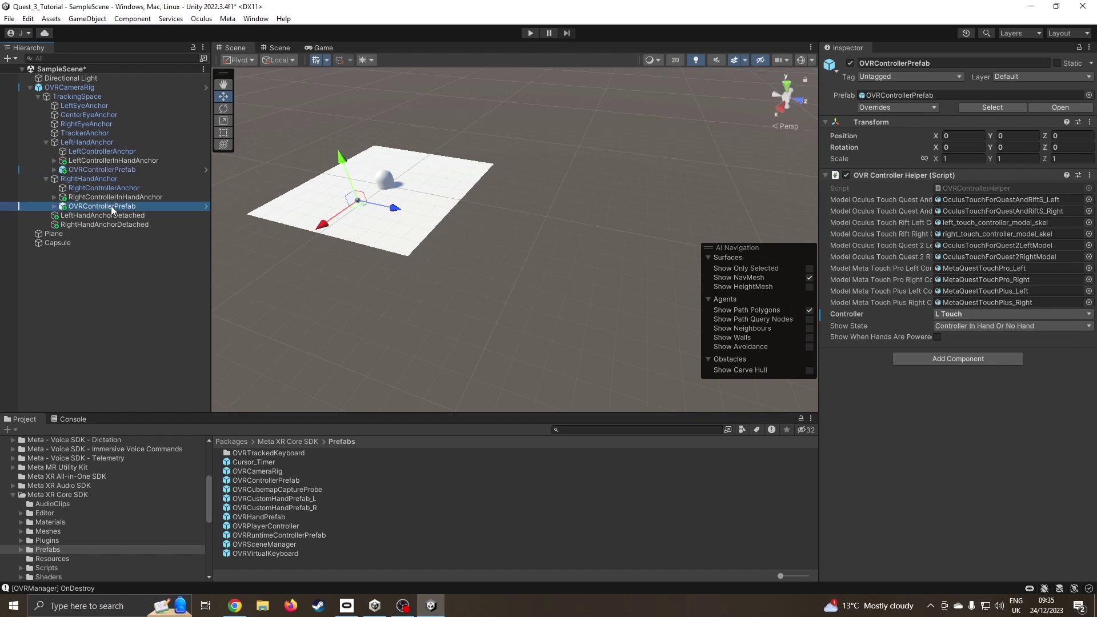
{"action": "left_click", "coordinate": [990, 314]}
{"action": "left_click", "coordinate": [972, 362]}
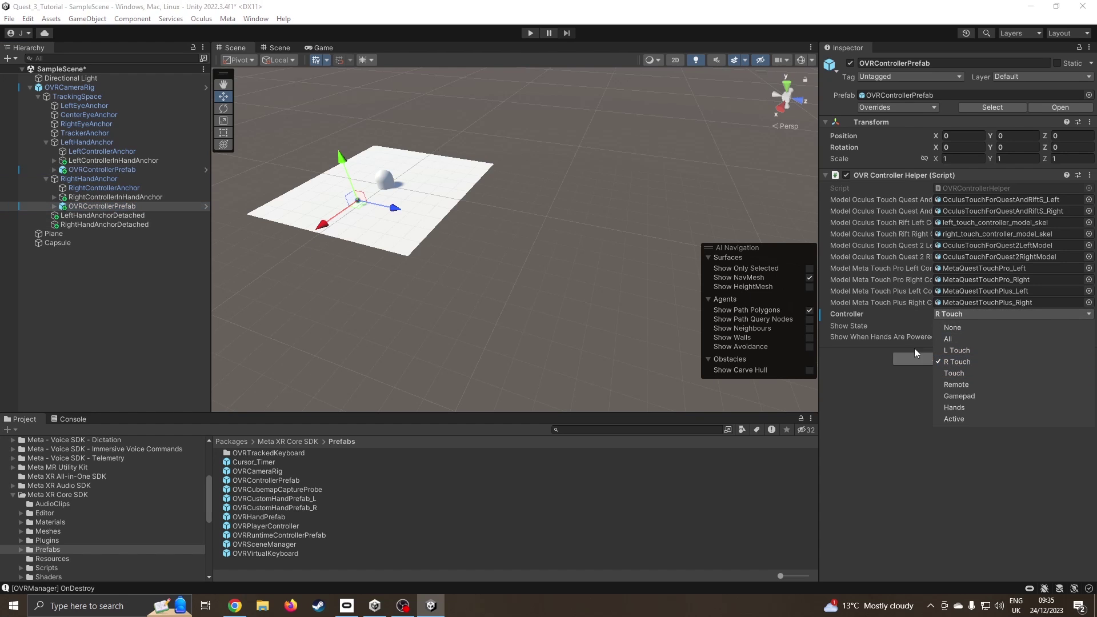
{"action": "left_click", "coordinate": [531, 32]}
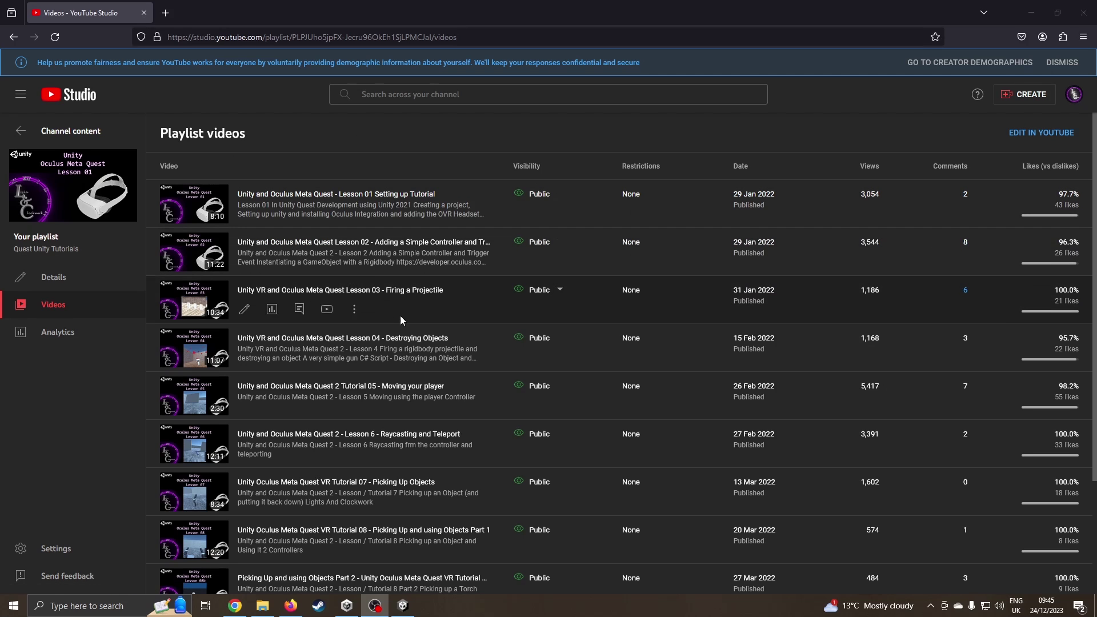
{"action": "scroll", "coordinate": [413, 434], "scroll_direction": "down", "scroll_amount": 3}
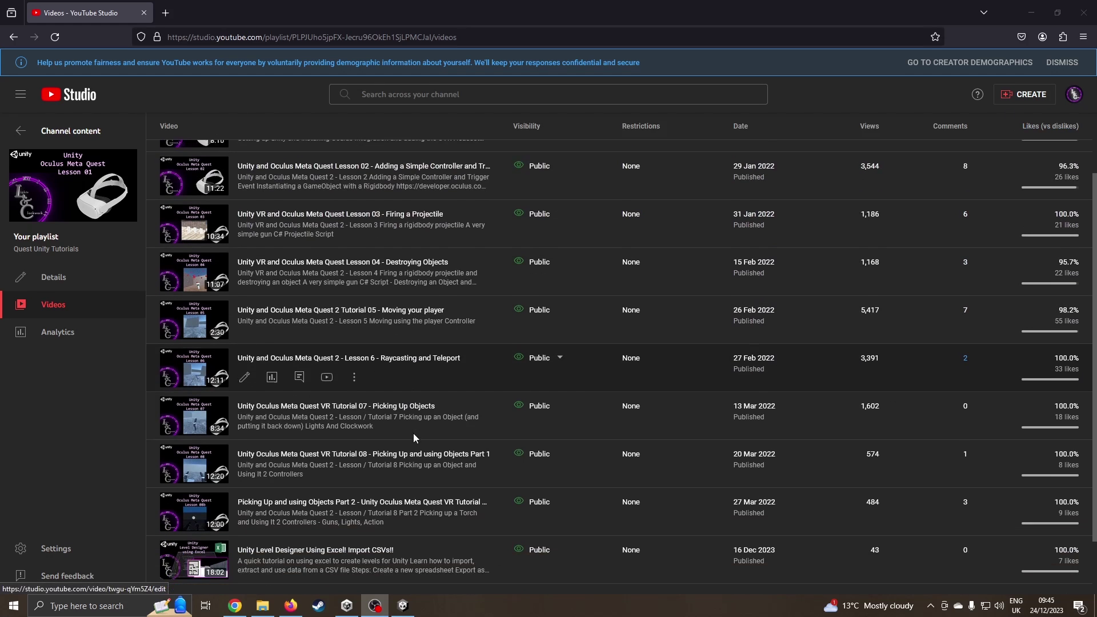